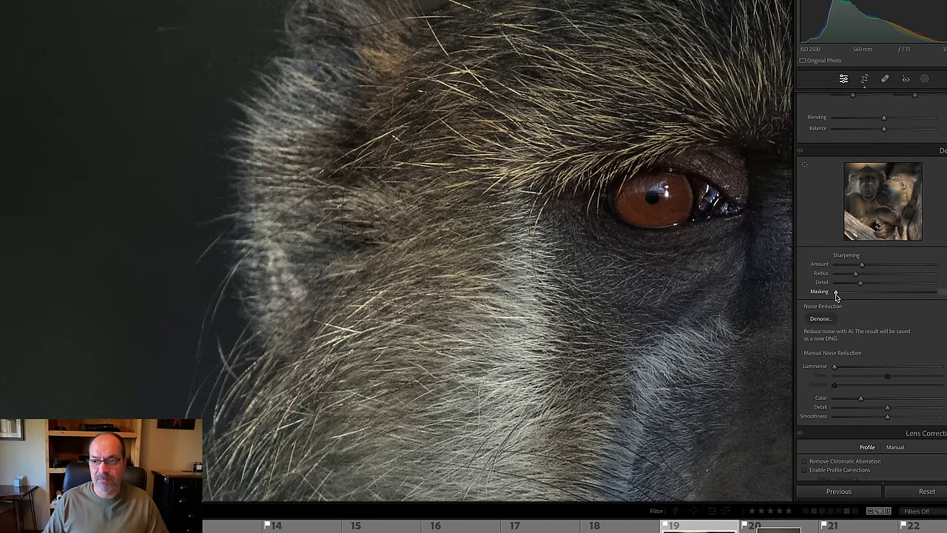
Set the baboon photo's sharpening Masking to maximum, reduce it to 53, and check the fur zoomed in and at full view.
left_click_drag(836, 293, 935, 292)
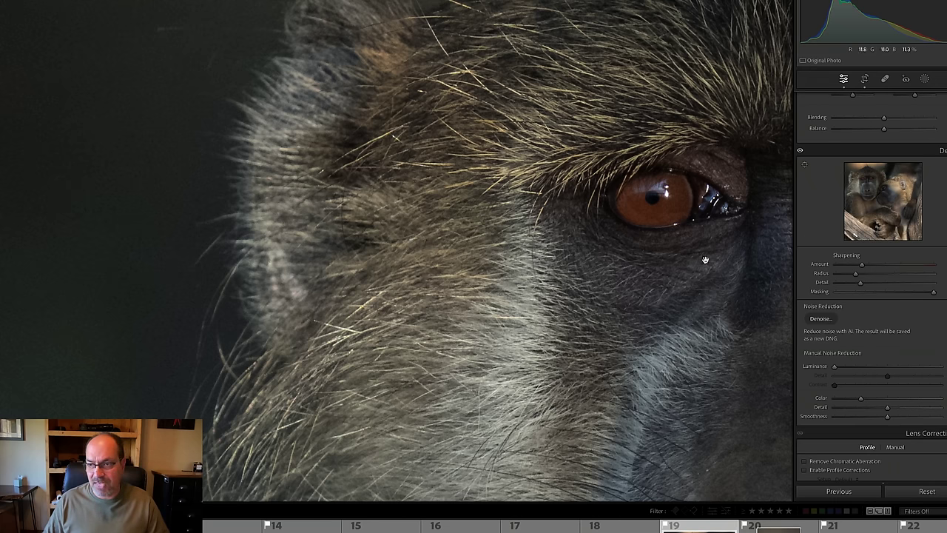
left_click_drag(934, 292, 889, 294)
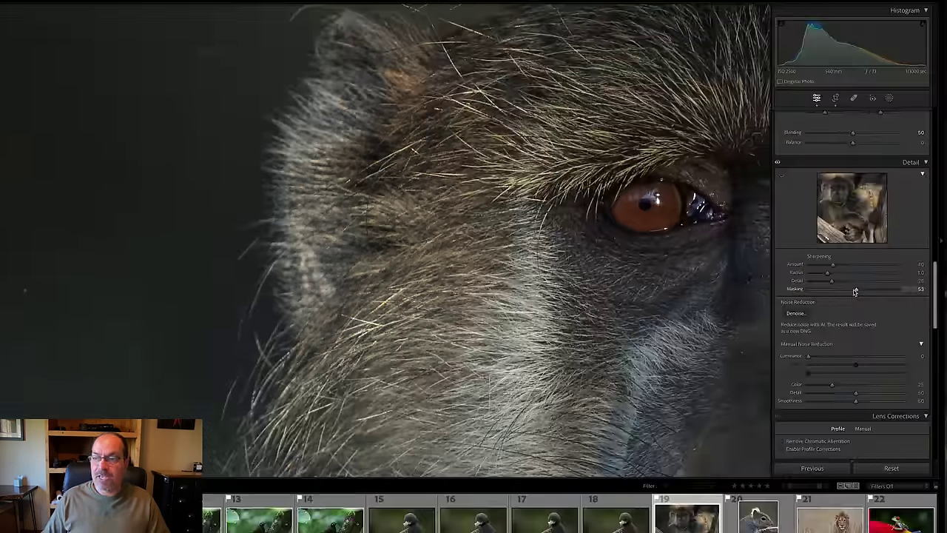
left_click(558, 238)
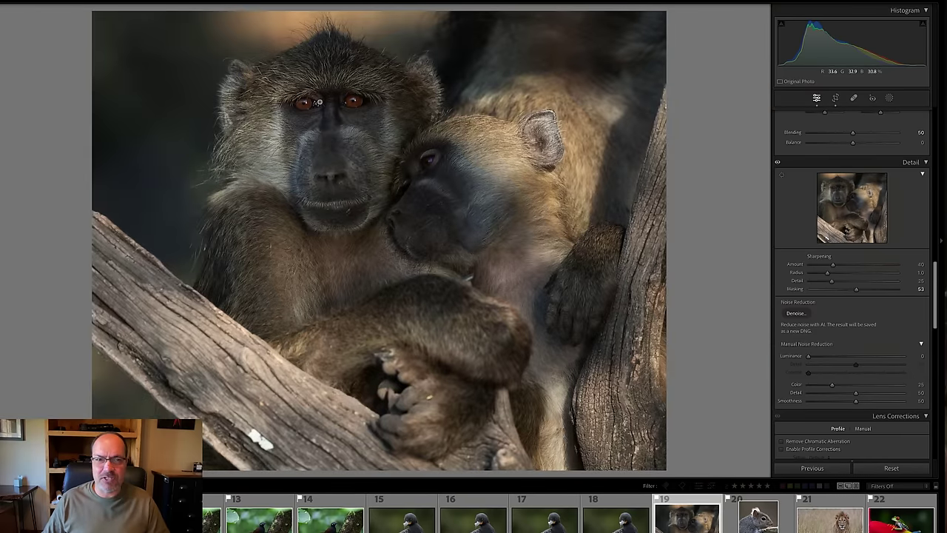
left_click(320, 103)
left_click_drag(301, 104, 500, 169)
left_click_drag(313, 184, 395, 206)
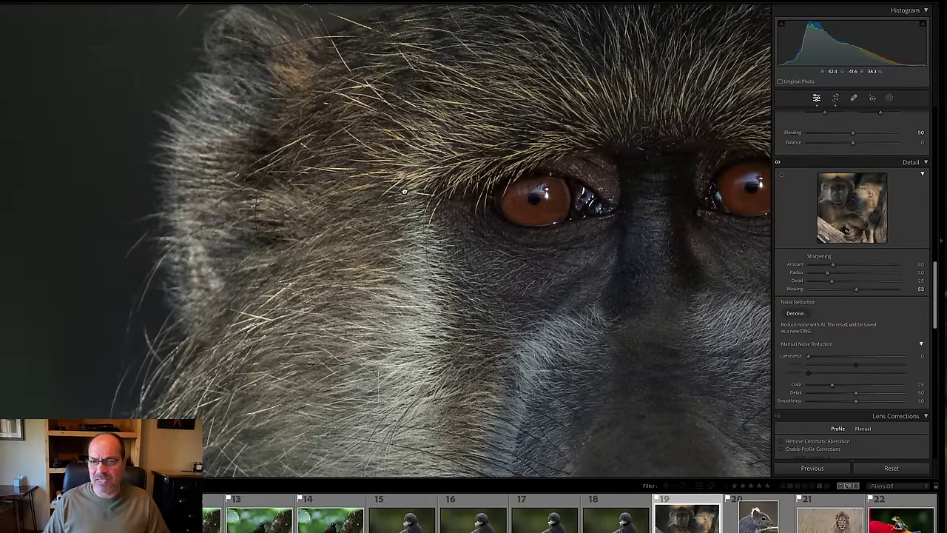
left_click(406, 193)
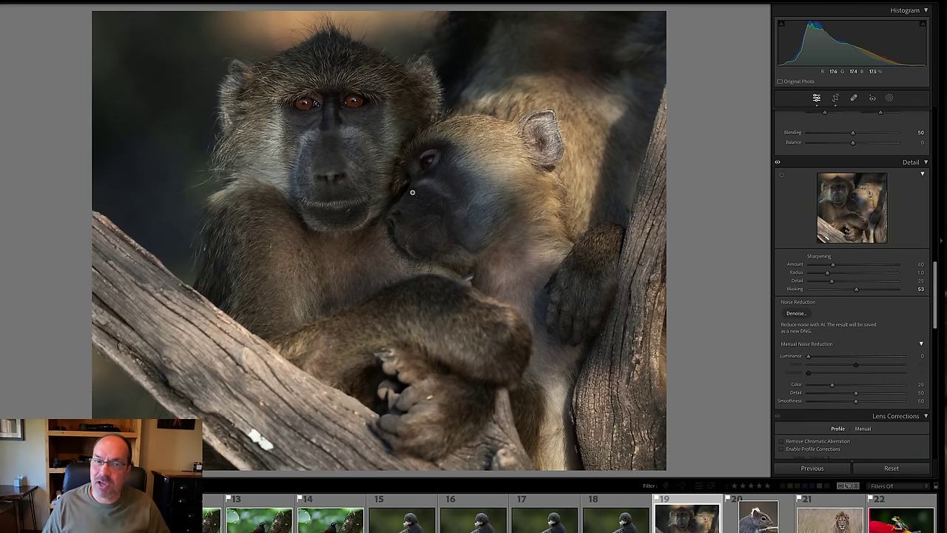
Preview the sharpening mask in black and white at Masking values of 53, 0, 100 and 66.
key("alt")
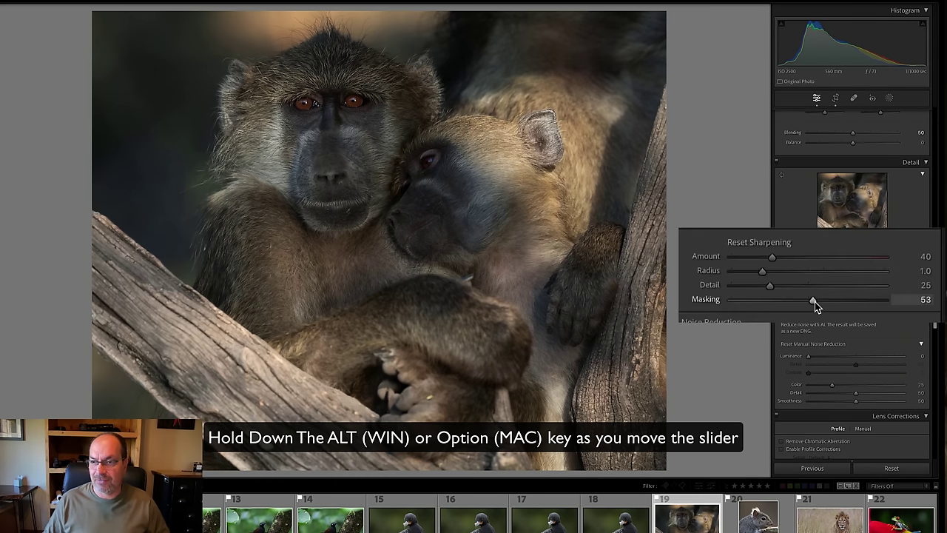
left_click_drag(814, 303, 814, 304)
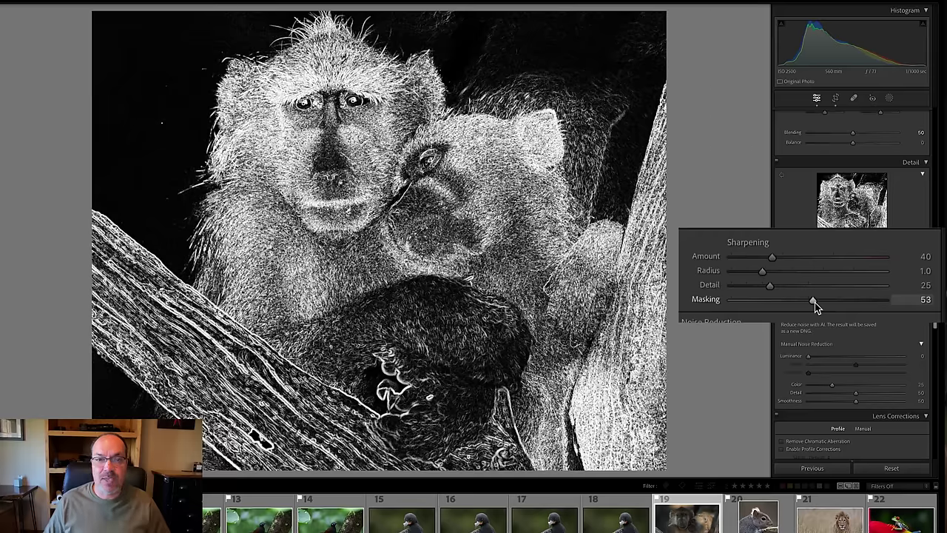
left_click_drag(814, 303, 814, 303)
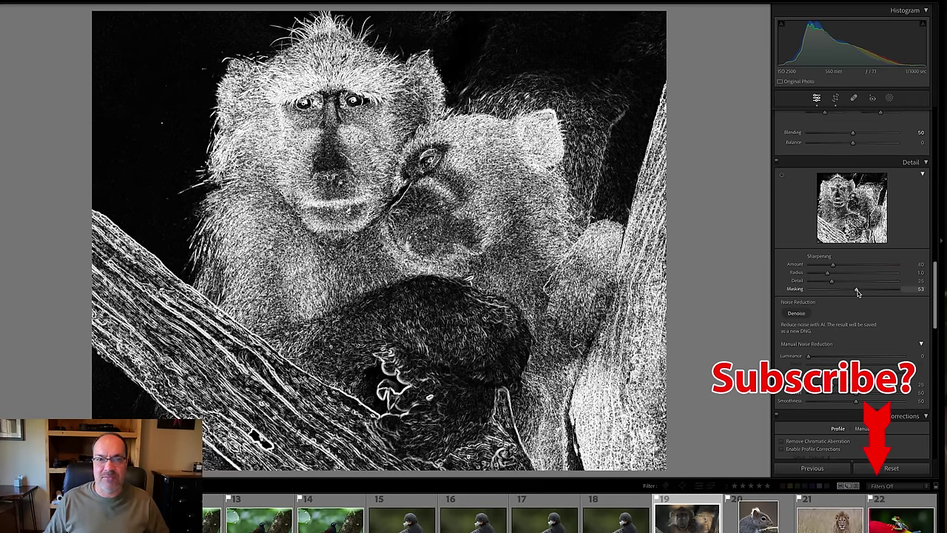
left_click_drag(858, 292, 809, 292)
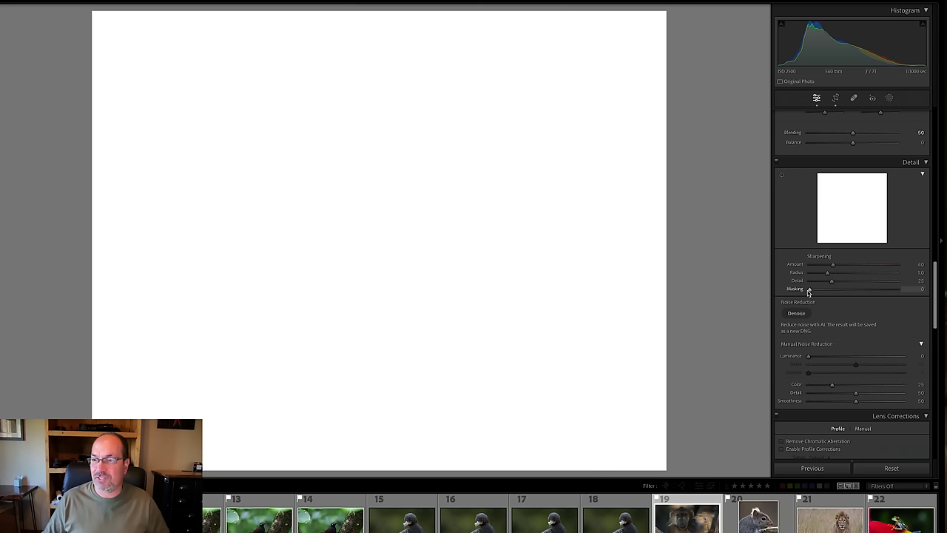
left_click_drag(808, 292, 944, 304)
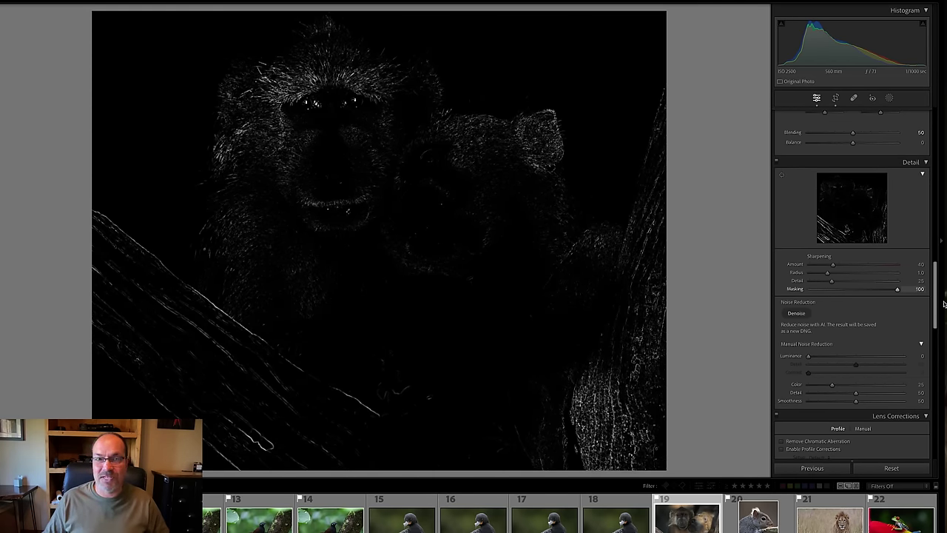
left_click_drag(944, 304, 871, 297)
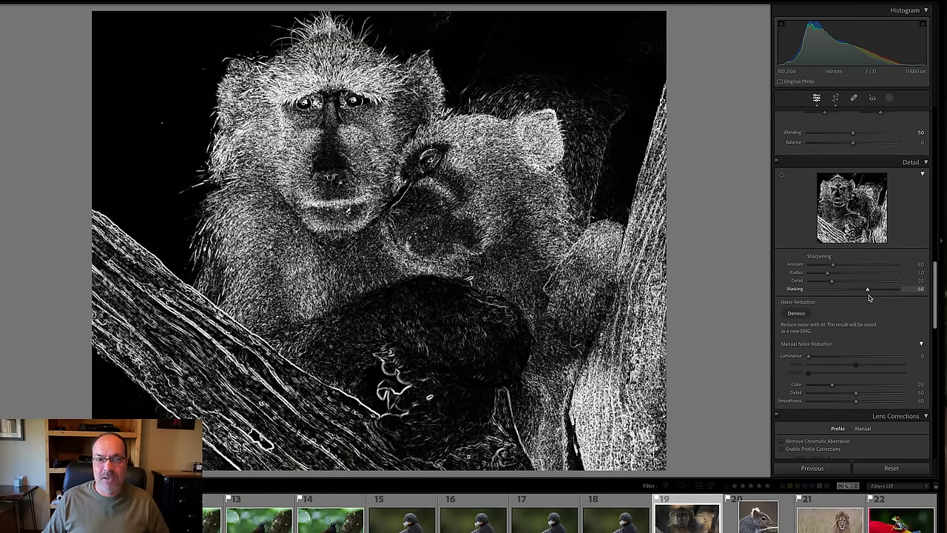
Fine-tune the baboon photo's sharpening Masking to 40 using the black-and-white mask preview.
left_click_drag(870, 298, 849, 297)
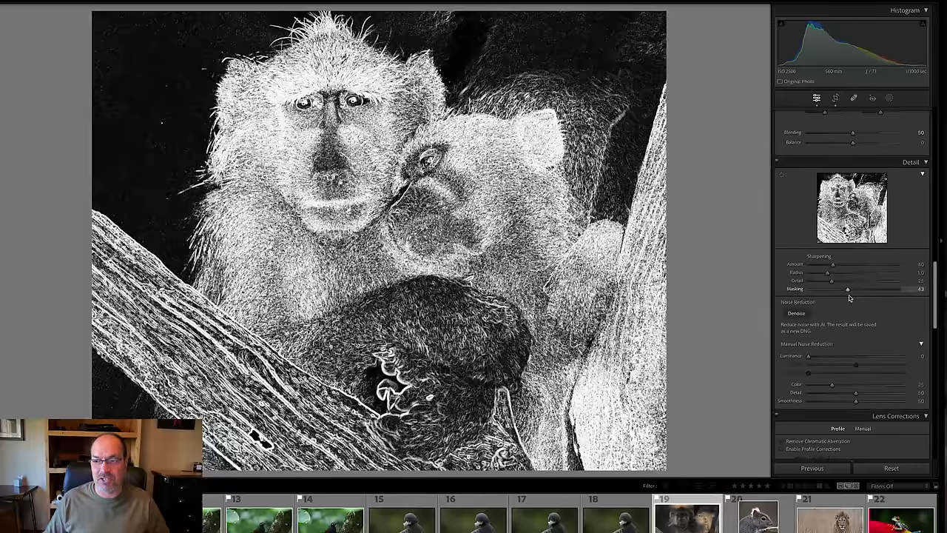
left_click_drag(850, 298, 851, 298)
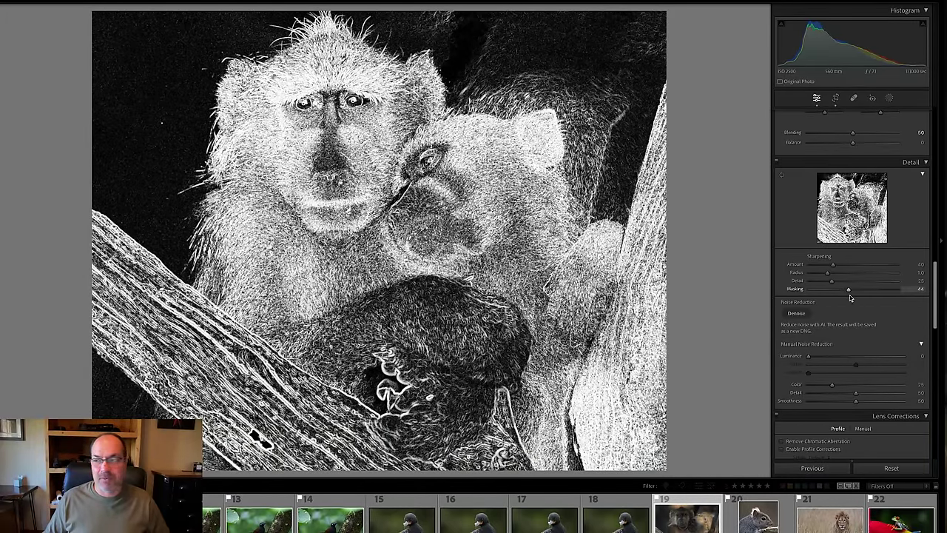
left_click_drag(850, 297, 851, 298)
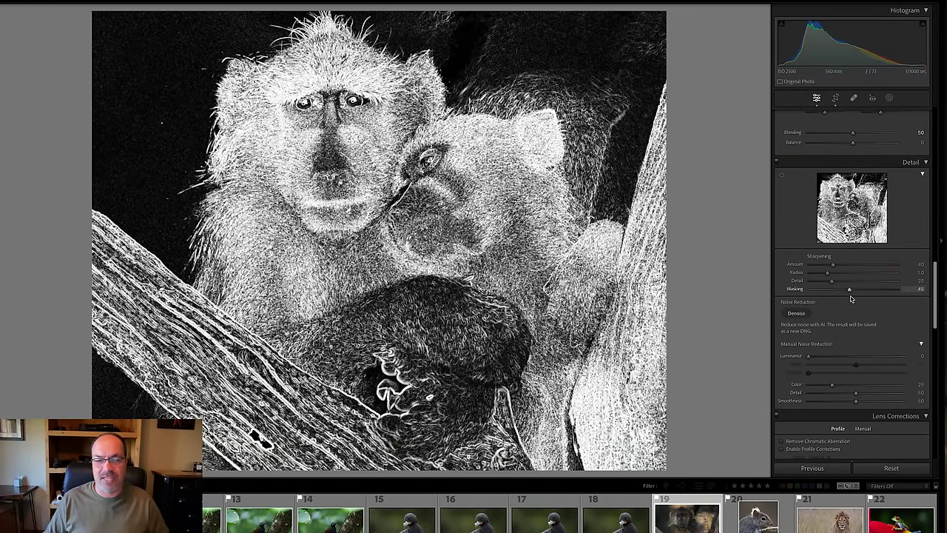
left_click_drag(851, 298, 850, 298)
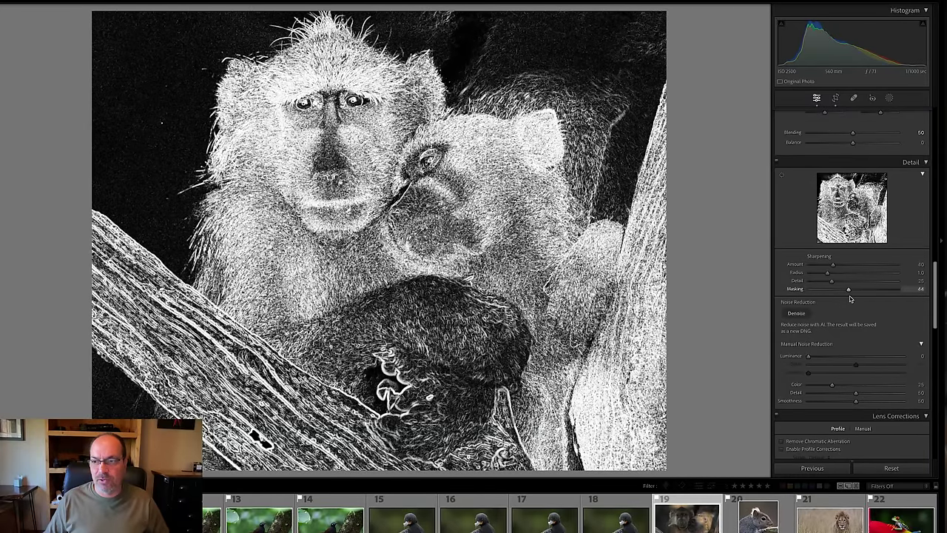
left_click_drag(850, 299, 847, 299)
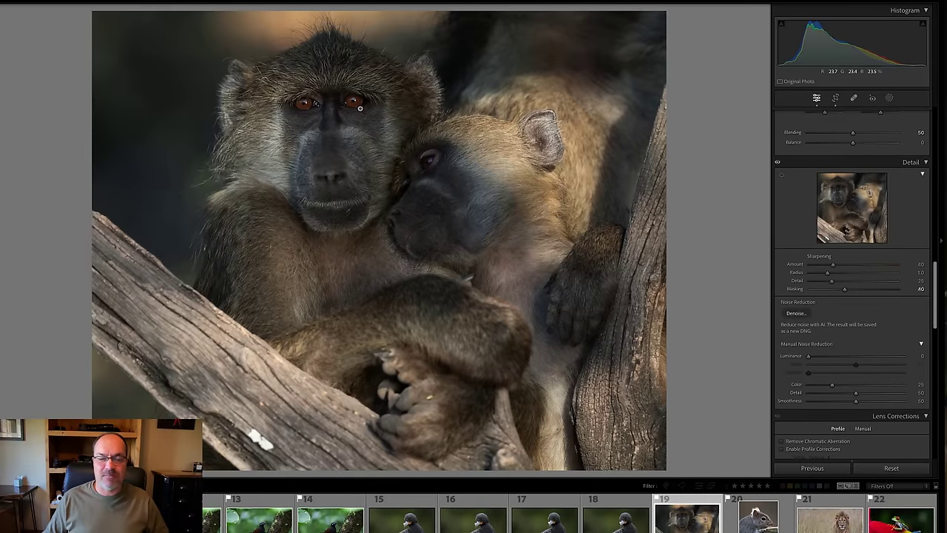
Inspect the baboon's face and the dark background zoomed in, and set the sharpening Masking to 51.
left_click(299, 98)
left_click_drag(302, 119, 431, 146)
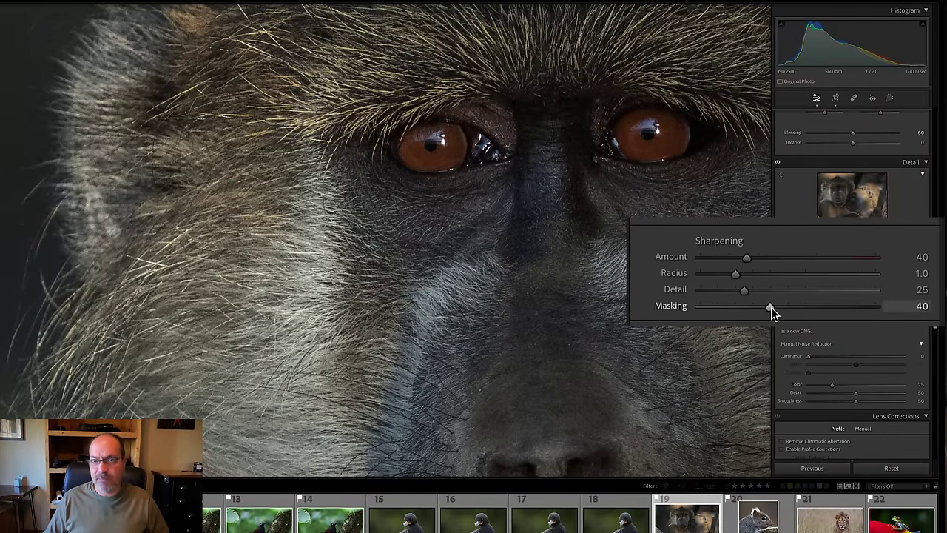
mouse_move(771, 307)
left_mouse_down()
mouse_move(848, 310)
mouse_move(802, 311)
mouse_move(792, 297)
mouse_move(732, 299)
mouse_move(789, 302)
left_mouse_up()
left_click_drag(506, 243, 466, 208)
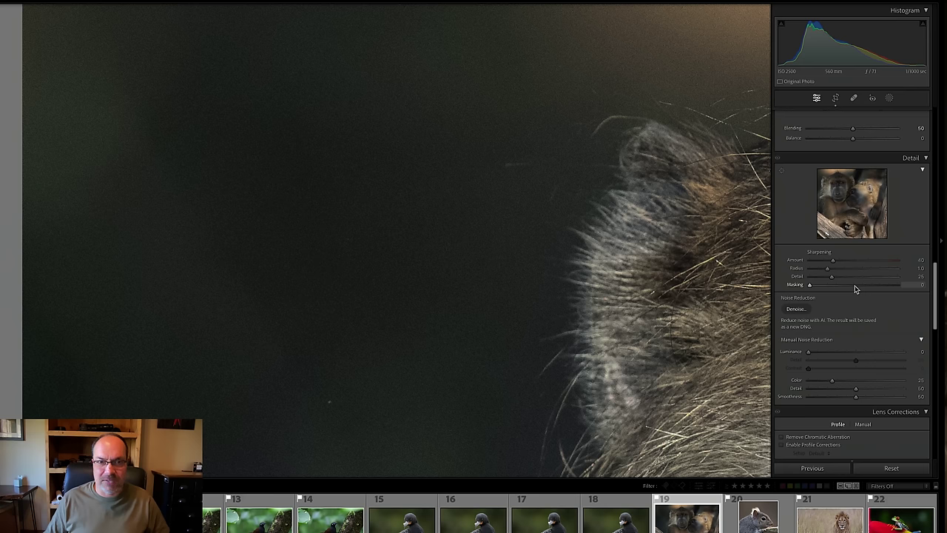
left_click(855, 286)
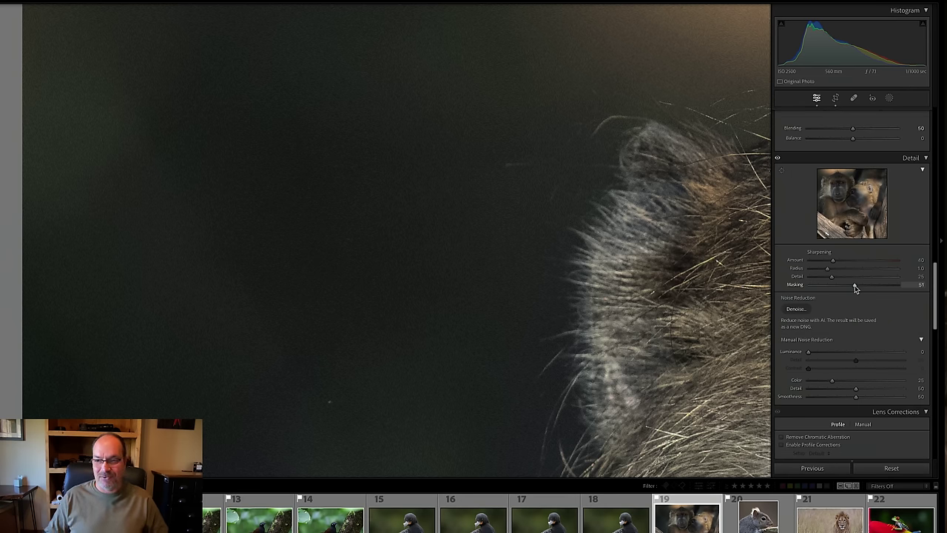
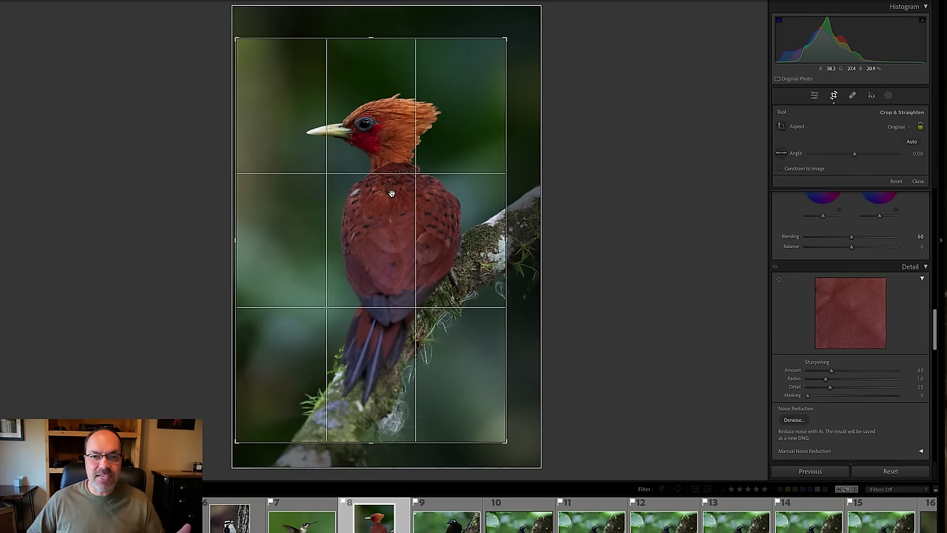
Apply the crop on the red woodpecker photo and set its sharpening Masking to 41 with the mask preview.
key("Return")
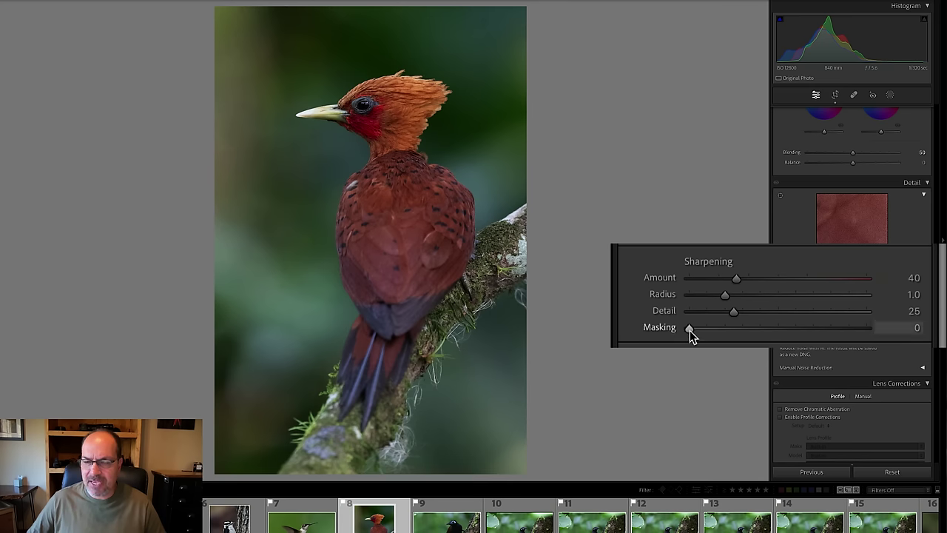
key("alt")
left_click_drag(691, 328, 759, 331)
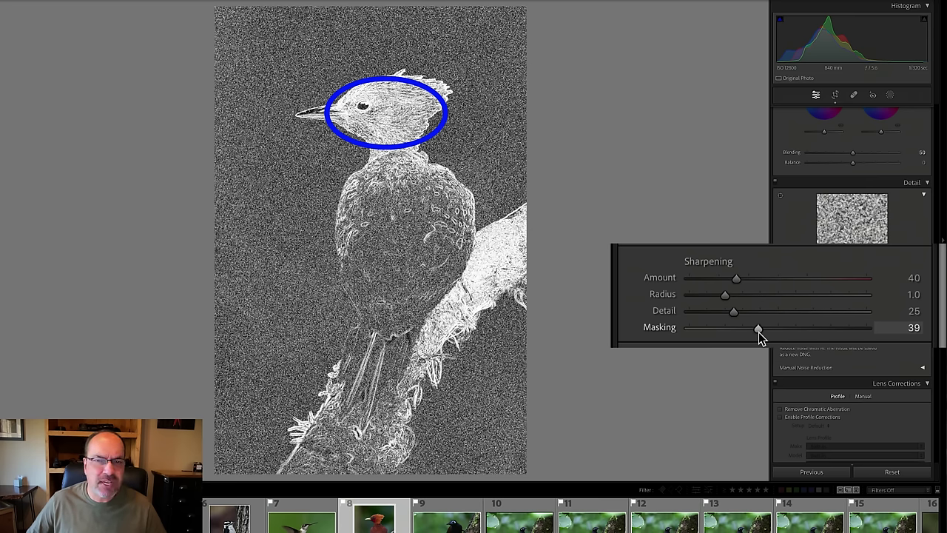
mouse_move(759, 332)
left_mouse_down()
mouse_move(773, 332)
mouse_move(754, 331)
mouse_move(763, 333)
left_mouse_up()
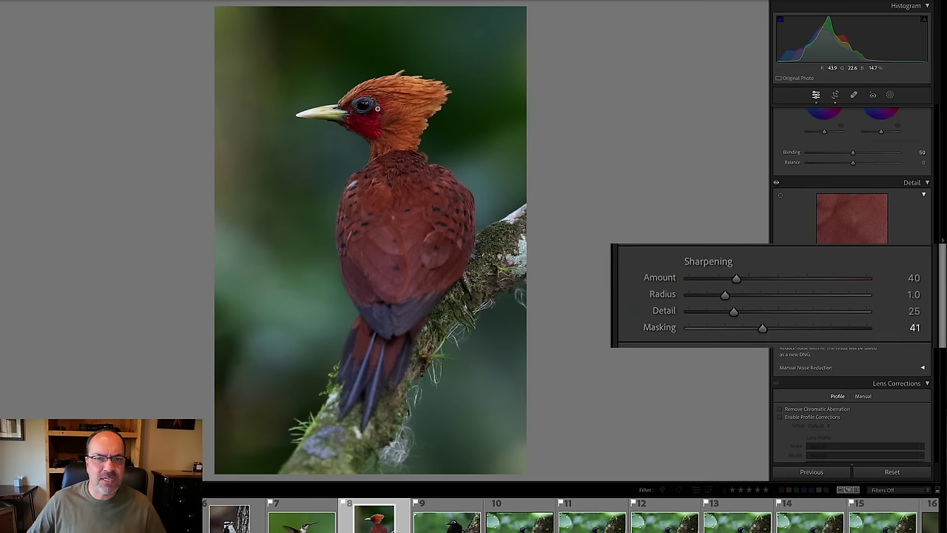
Zoom in on the woodpecker's head, compare Masking at 46 and 0, and set it to 45.
left_click(366, 105)
left_click(351, 106)
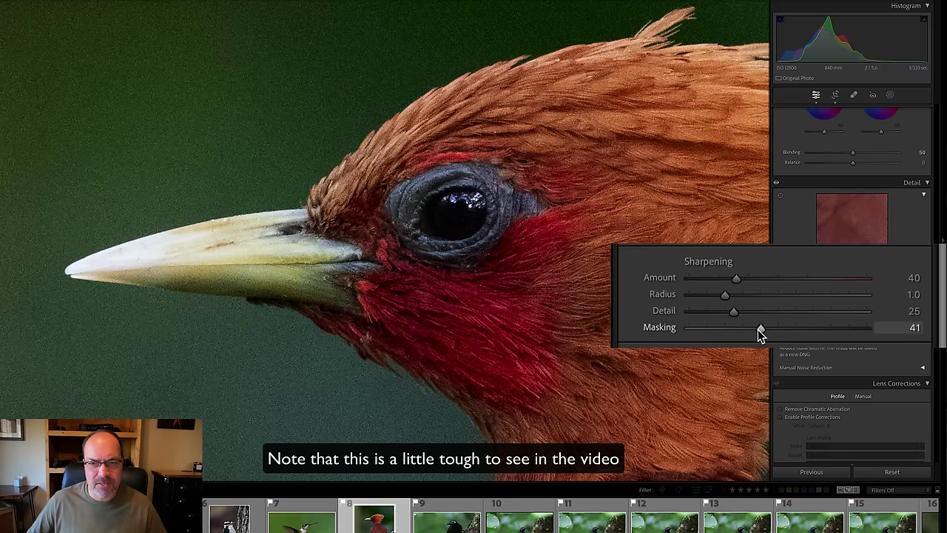
left_click_drag(704, 333, 754, 334)
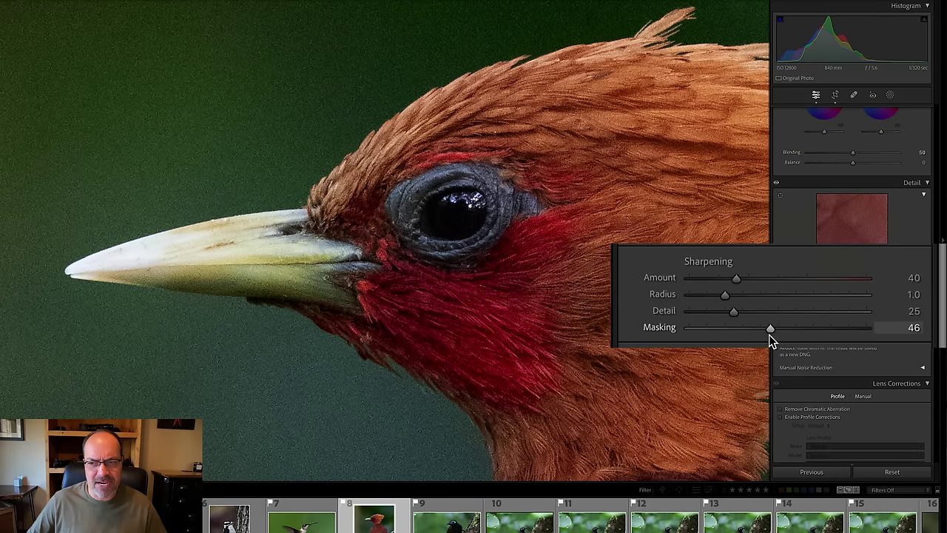
left_click_drag(769, 335, 769, 334)
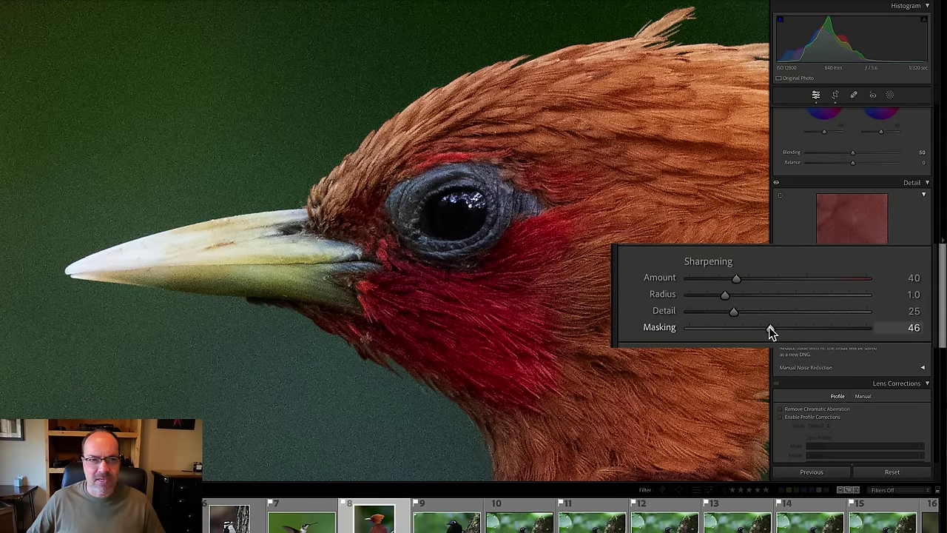
double_click(769, 326)
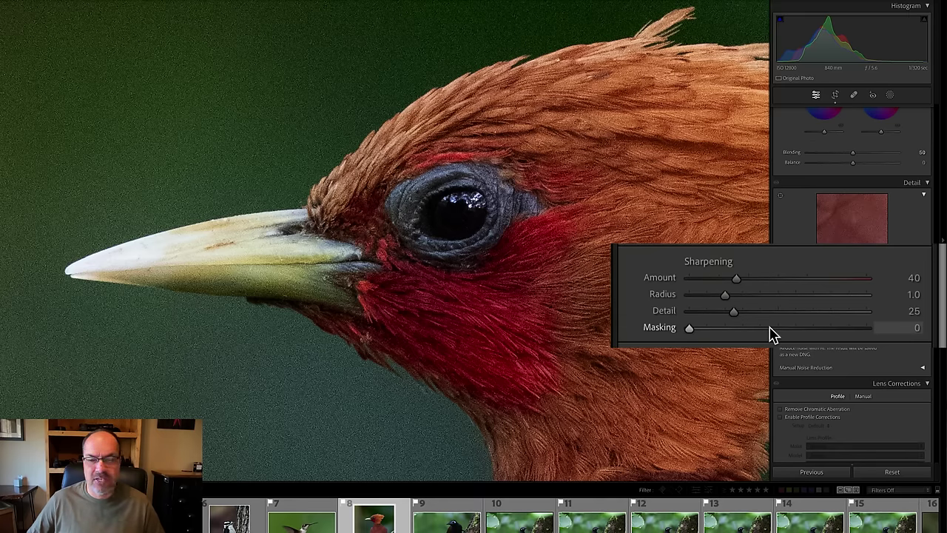
left_click(771, 329)
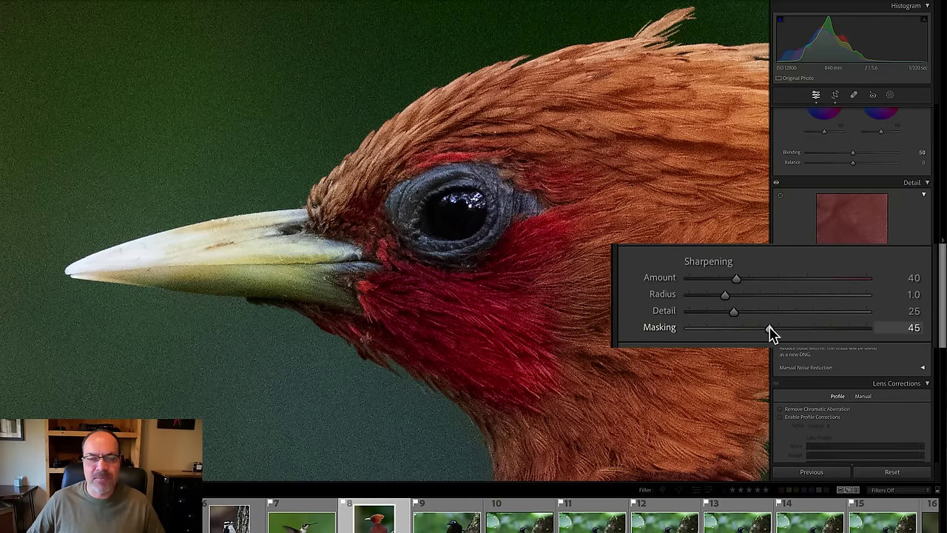
left_click(578, 224)
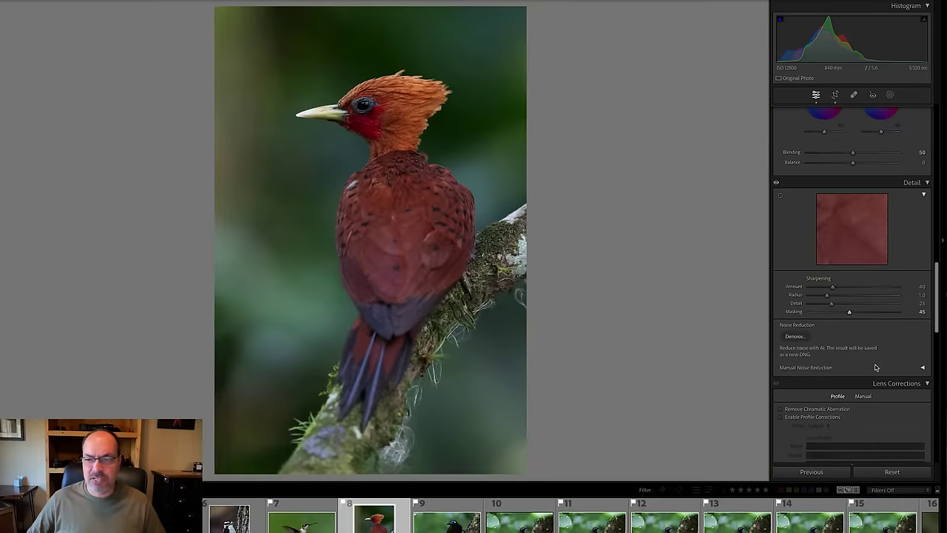
Open the AI Denoise preview on the woodpecker's eye, compare amounts 21 and 1, and set the Denoise amount to 26.
left_click(797, 338)
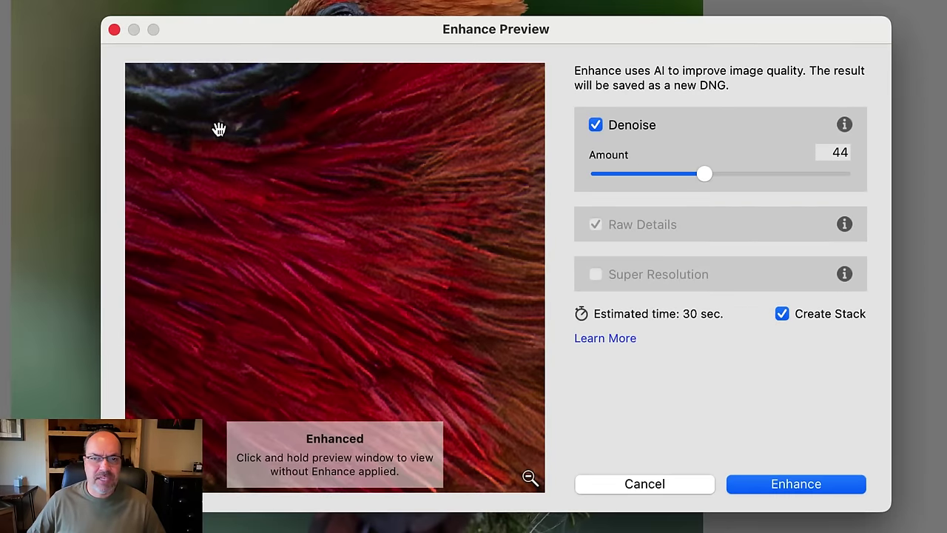
left_click_drag(220, 130, 406, 348)
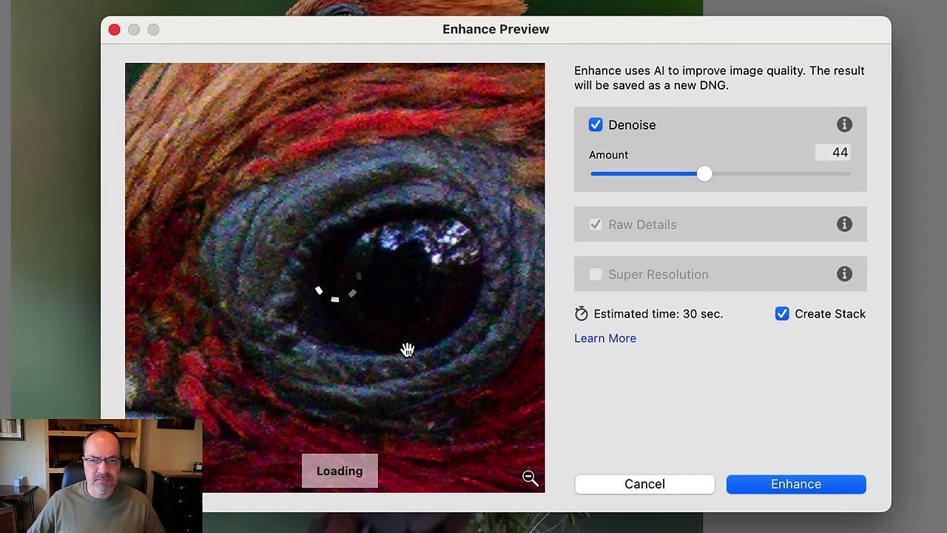
left_click_drag(705, 174, 647, 174)
left_click_drag(360, 190, 277, 233)
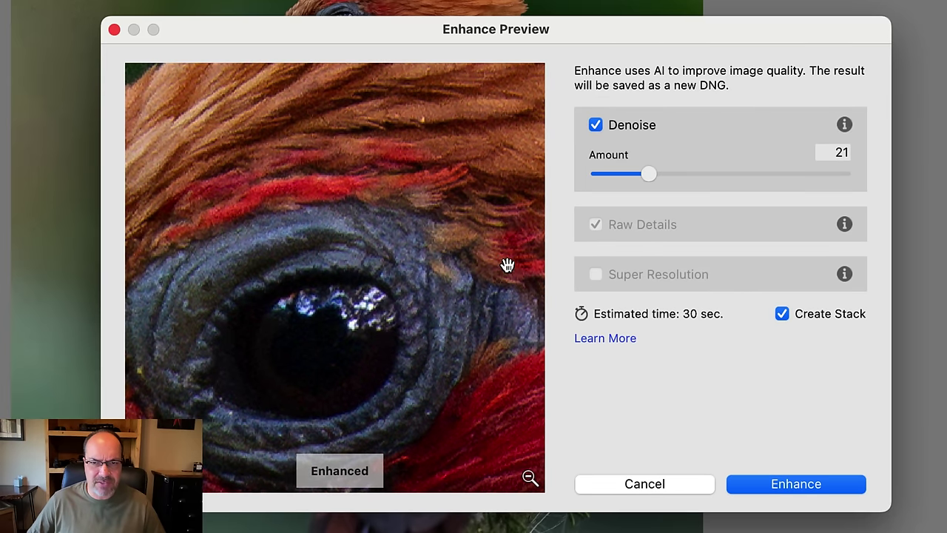
left_click_drag(471, 268, 462, 271)
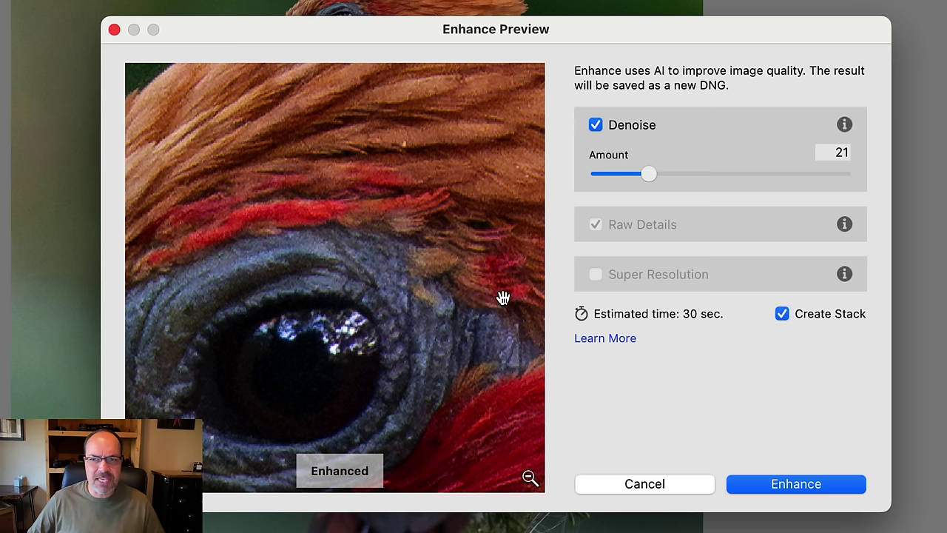
left_click_drag(649, 175, 584, 177)
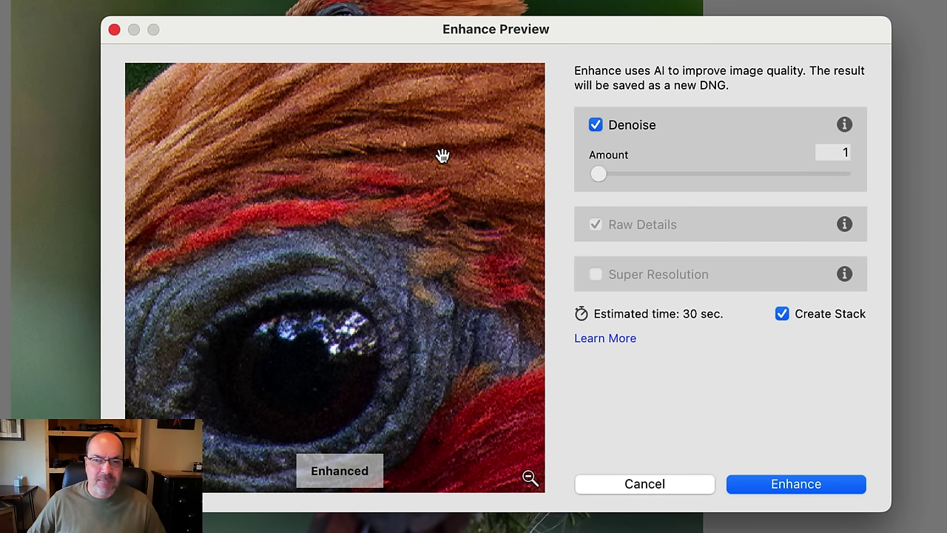
left_click_drag(598, 176, 659, 175)
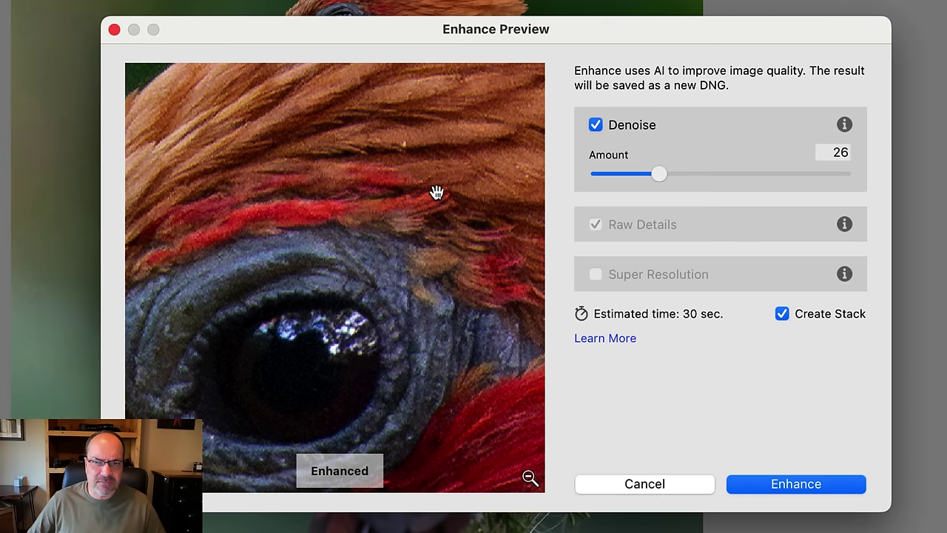
Set the Denoise amount to 32 and compare the eye area with and without the enhancement.
left_click_drag(656, 172, 666, 175)
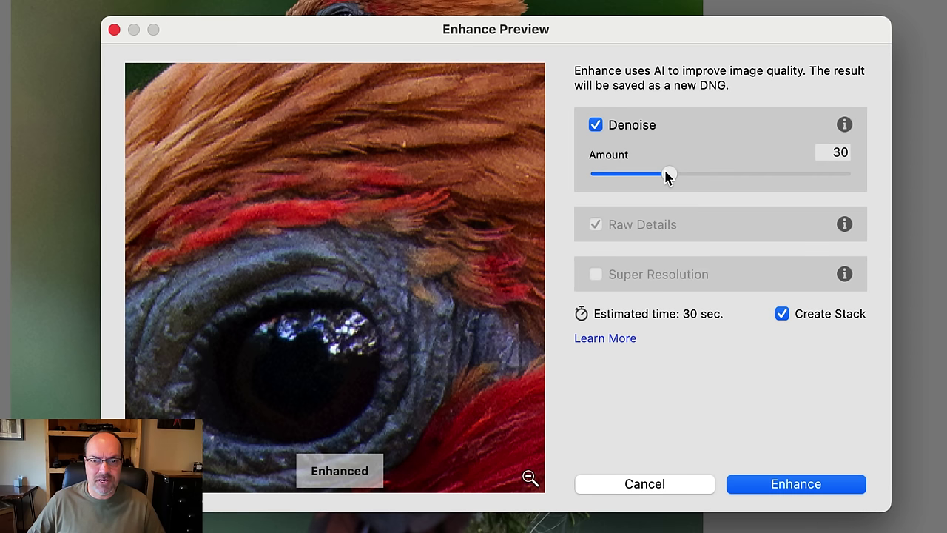
mouse_move(667, 175)
left_mouse_down()
mouse_move(685, 175)
mouse_move(666, 176)
mouse_move(684, 177)
mouse_move(674, 179)
left_mouse_up()
left_click(335, 185)
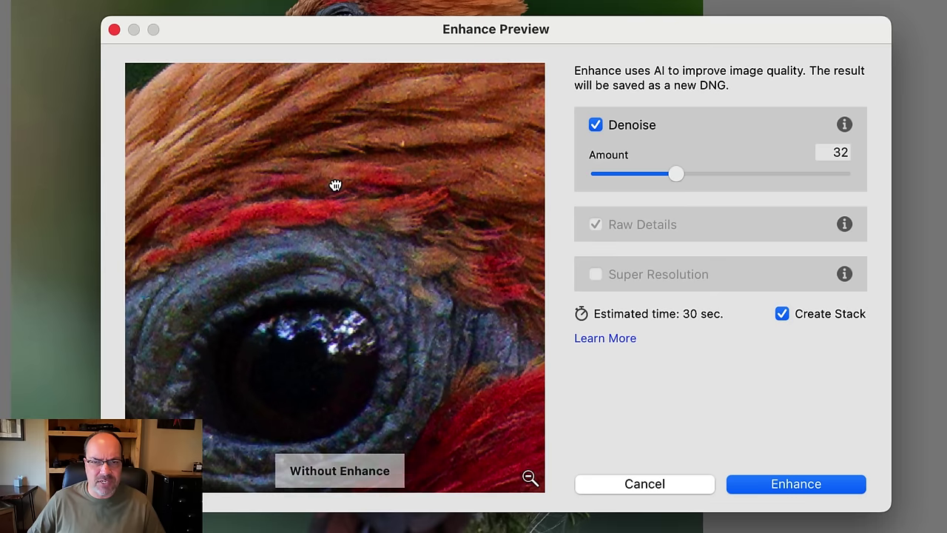
Examine the denoised red cheek and brown neck feathers in the enhance preview, ending back at the eye.
left_click_drag(335, 185, 271, 182)
left_click_drag(466, 321, 437, 277)
left_click_drag(469, 372, 470, 269)
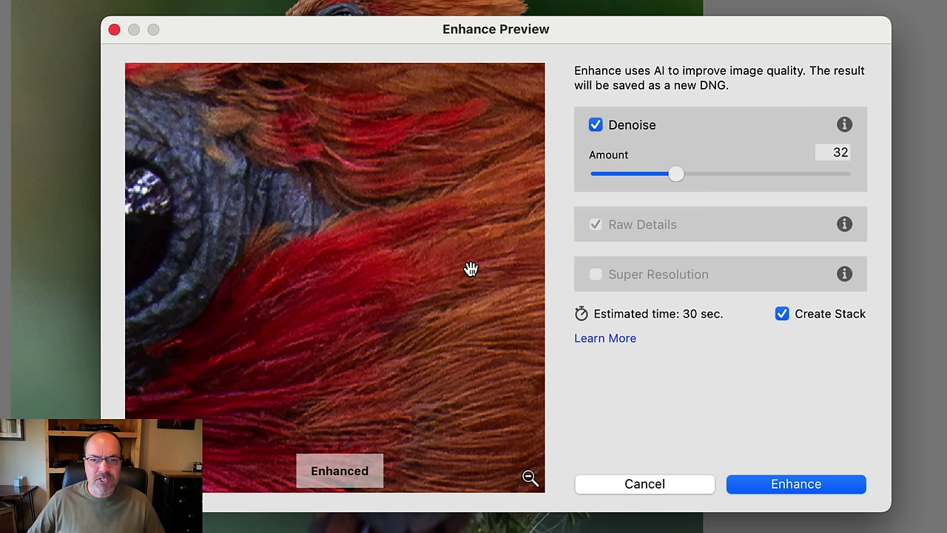
left_click_drag(429, 392, 424, 325)
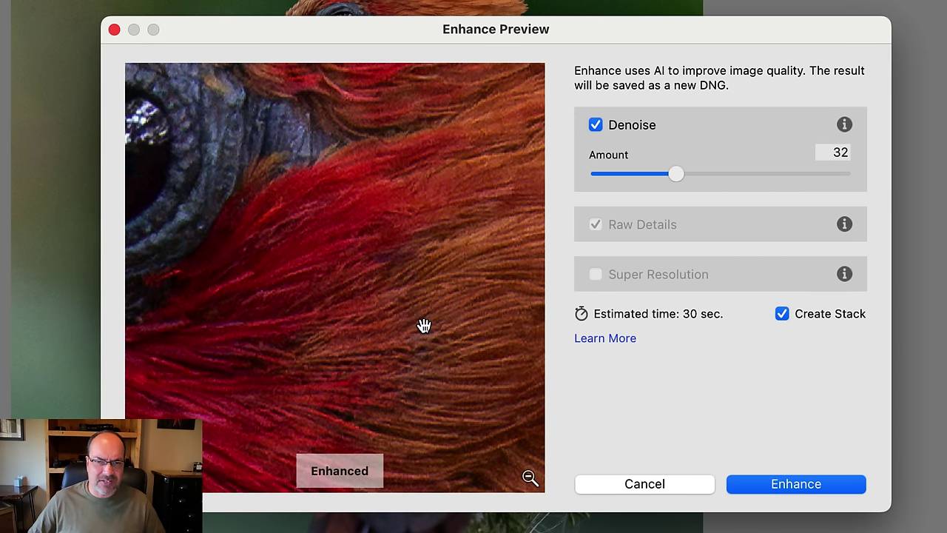
left_click_drag(391, 338, 431, 225)
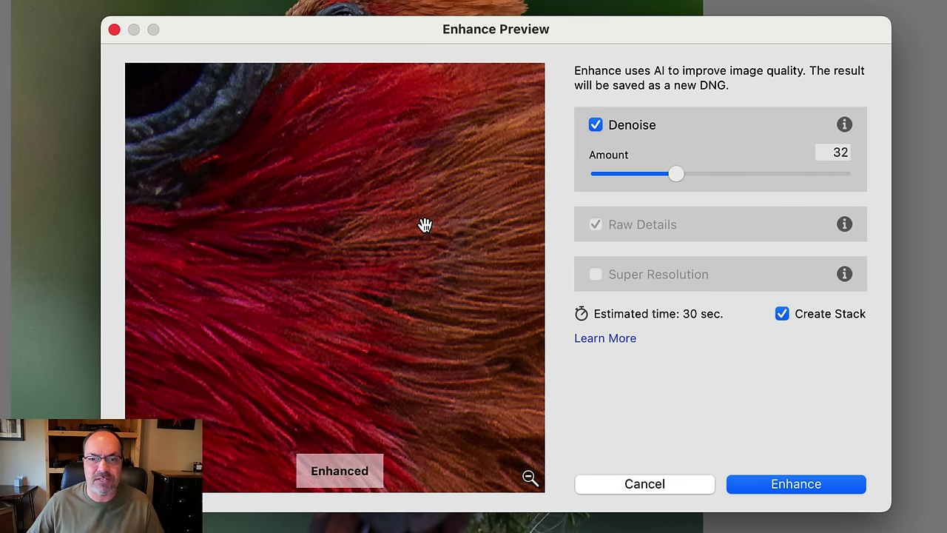
left_click_drag(415, 247, 405, 196)
left_click_drag(291, 209, 366, 262)
left_click_drag(345, 209, 392, 309)
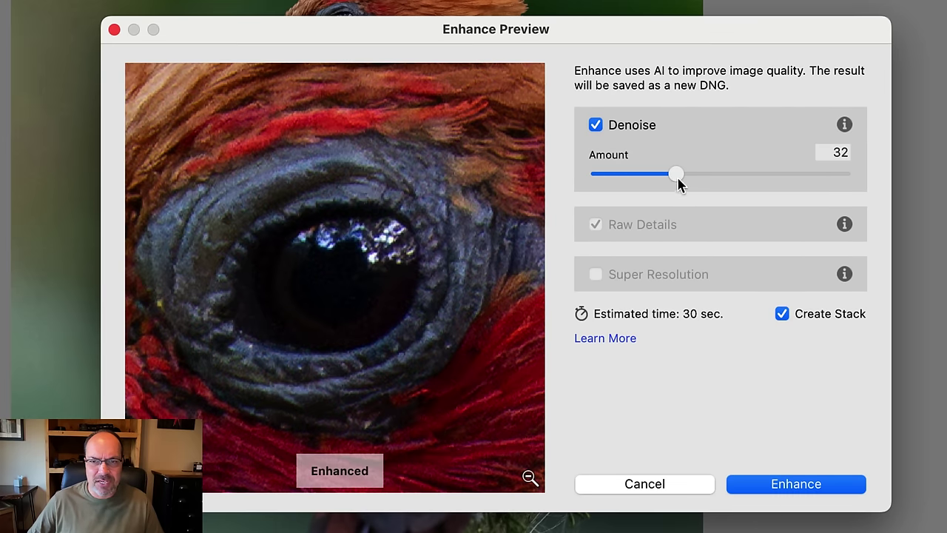
Set the Denoise amount to 34 and check the green background around the beak and throat in the preview.
mouse_move(675, 179)
left_mouse_down()
mouse_move(653, 175)
mouse_move(672, 178)
left_mouse_up()
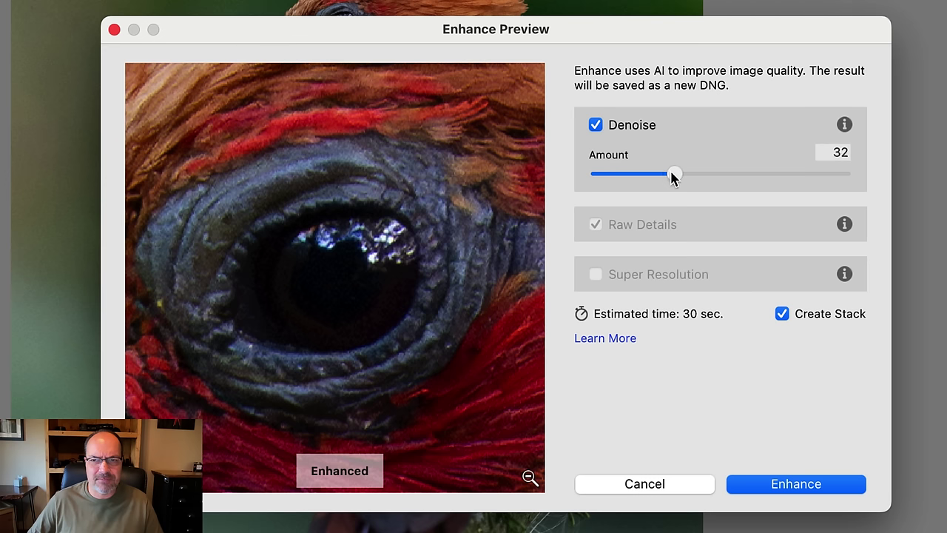
left_click_drag(274, 148, 474, 436)
left_click_drag(307, 245, 502, 319)
left_click_drag(271, 305, 445, 235)
left_click_drag(343, 332, 488, 225)
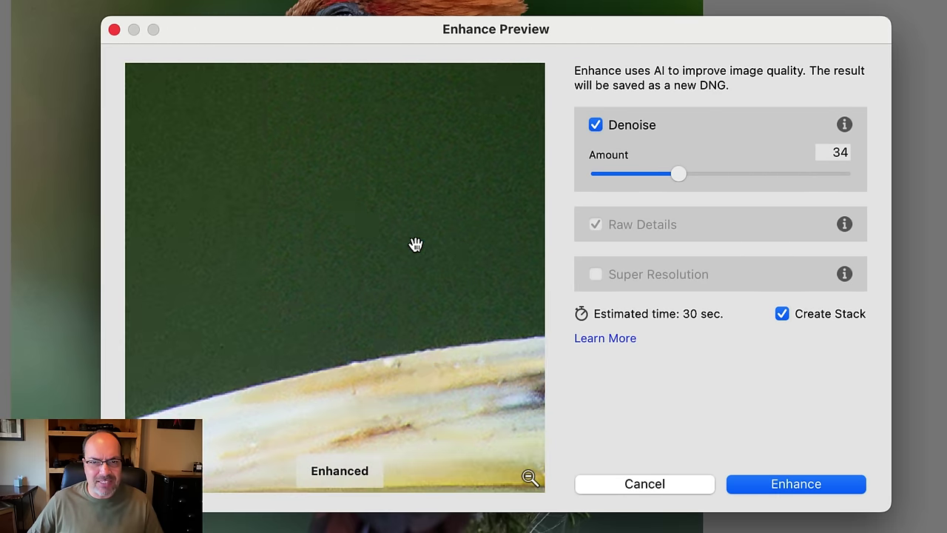
left_click_drag(383, 382, 384, 262)
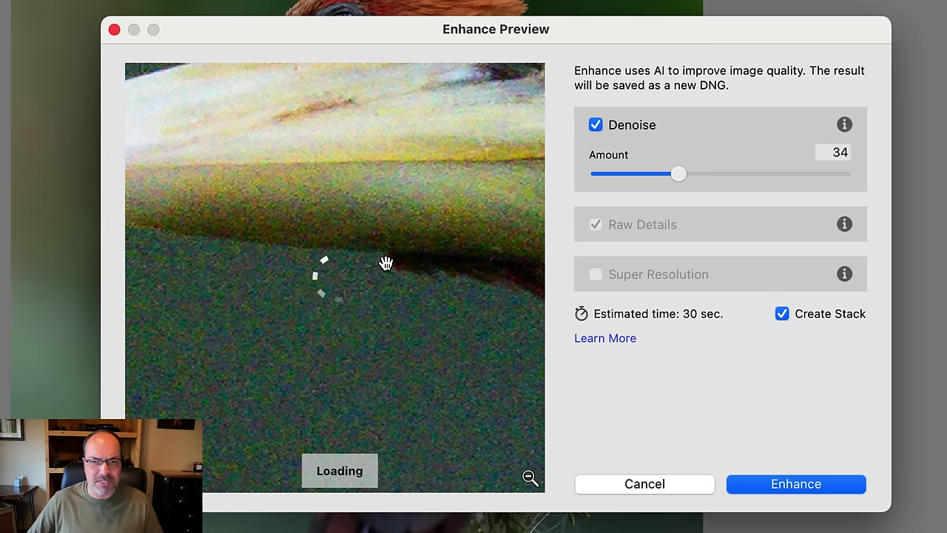
left_click_drag(436, 310, 239, 182)
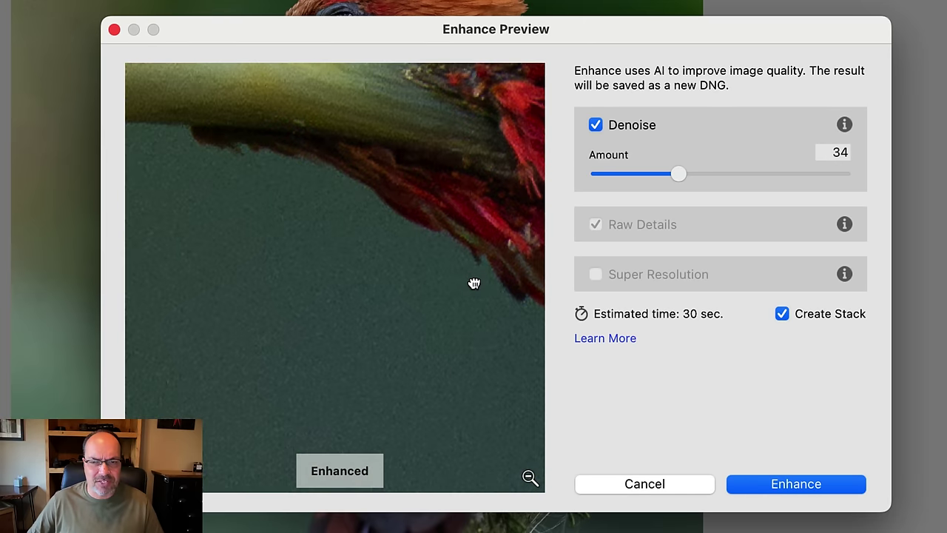
left_click_drag(473, 282, 312, 235)
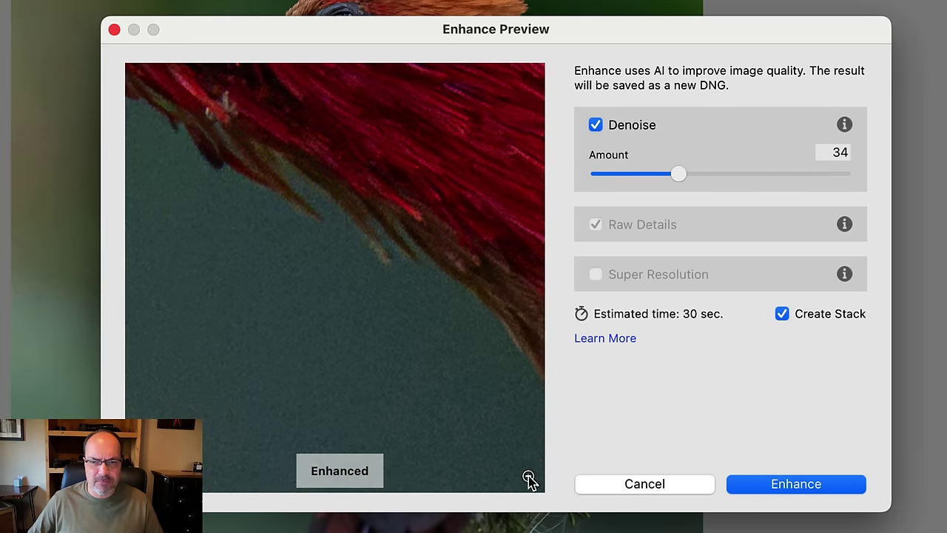
Check the woodpecker's back and eye in the denoise preview, and enhance the photo with Denoise at 34.
left_click(529, 480)
left_click(368, 281)
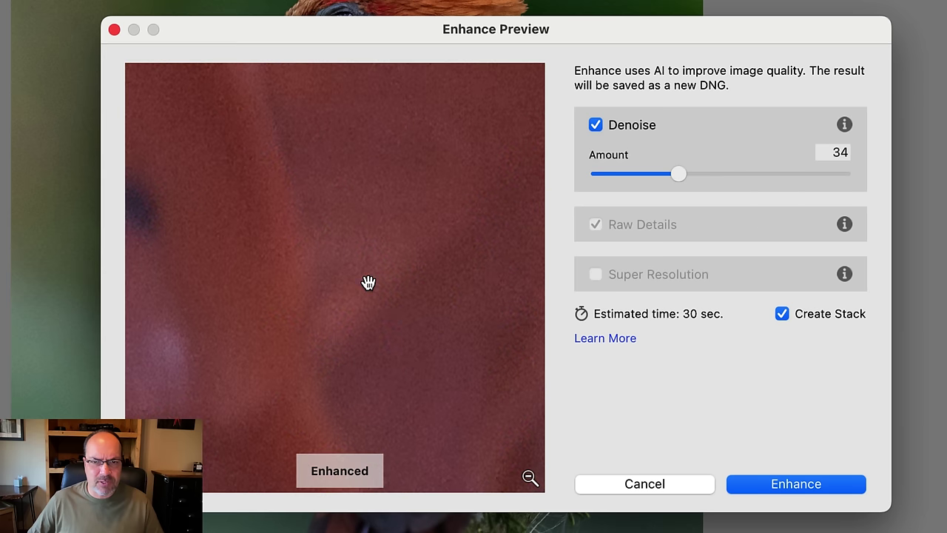
left_click_drag(343, 203, 144, 279)
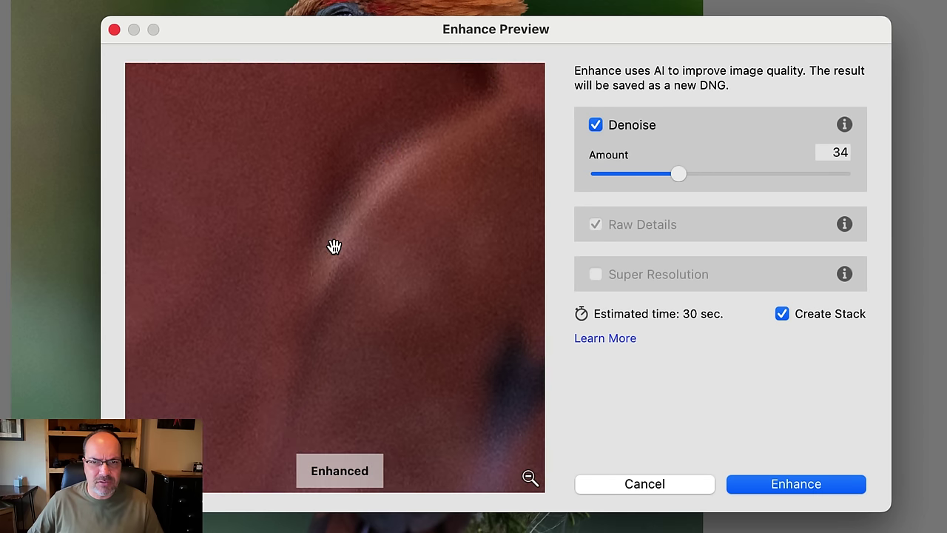
left_click(530, 478)
left_click(328, 154)
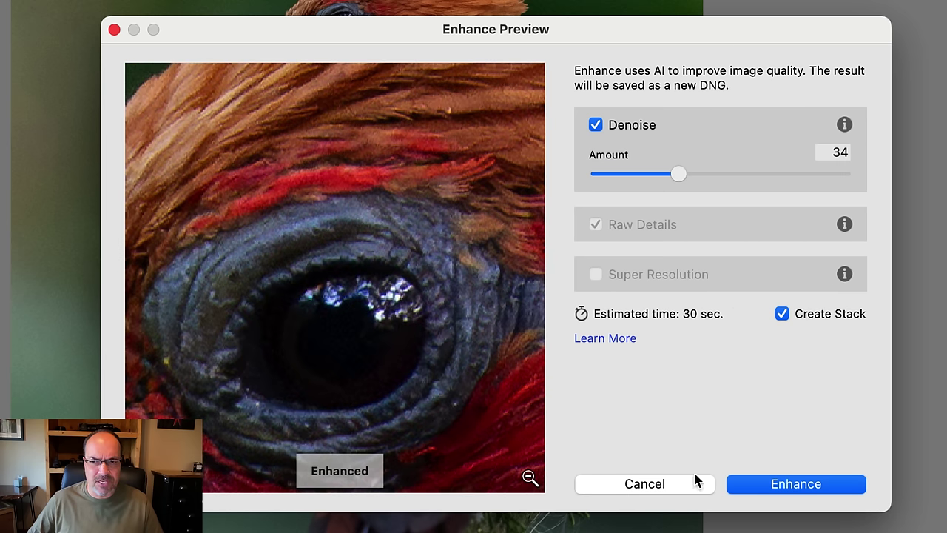
left_click(773, 484)
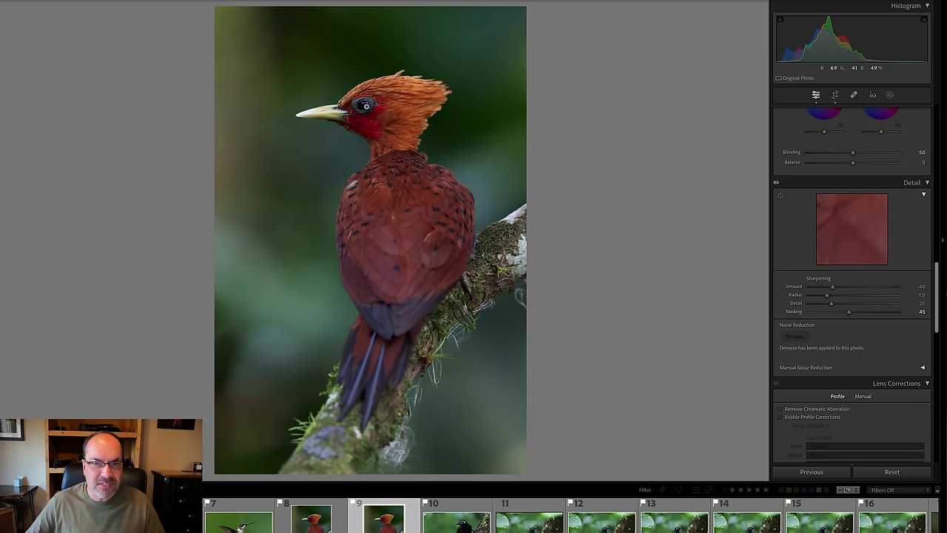
Set the sharpening Amount to 49 on the denoised photo and inspect the woodpecker's head and neck up close.
left_click(365, 105)
left_click_drag(384, 118, 415, 179)
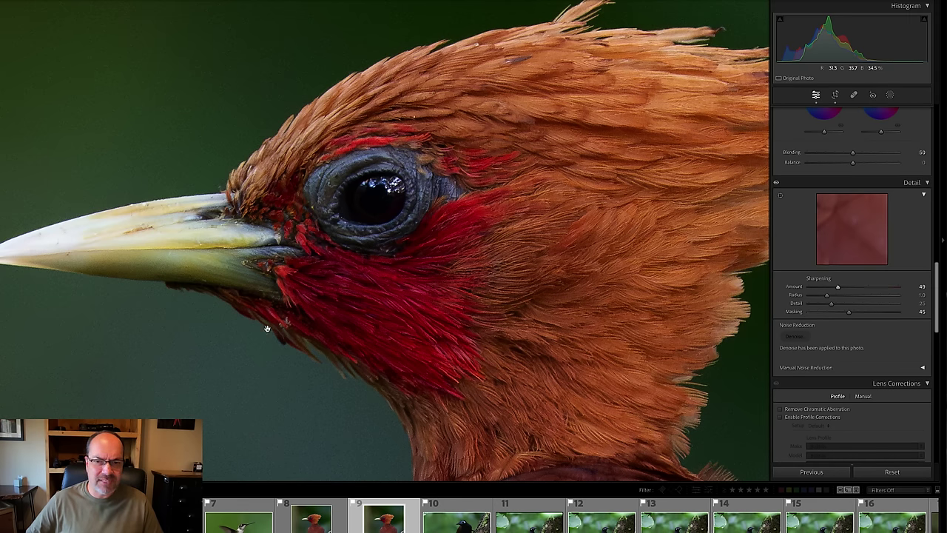
left_click_drag(481, 372, 422, 299)
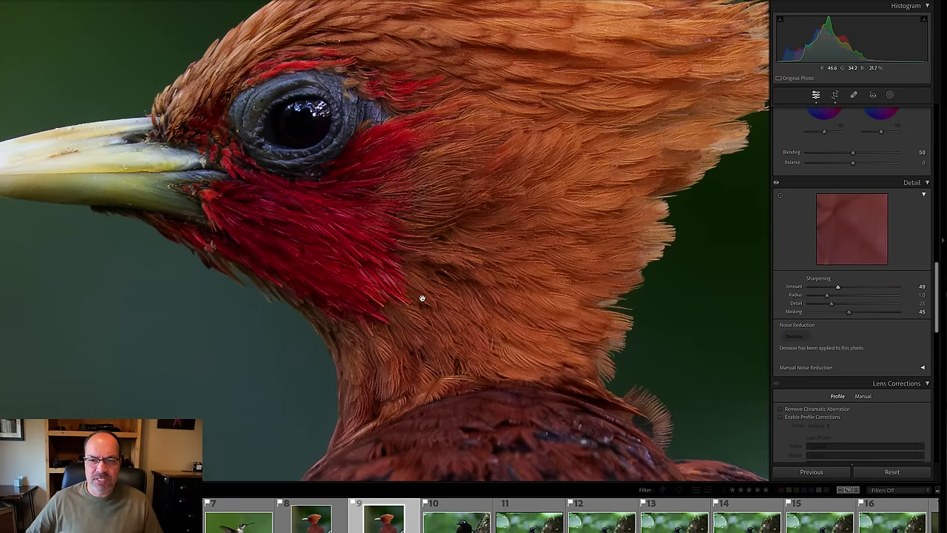
scroll(418, 259, "up", 3)
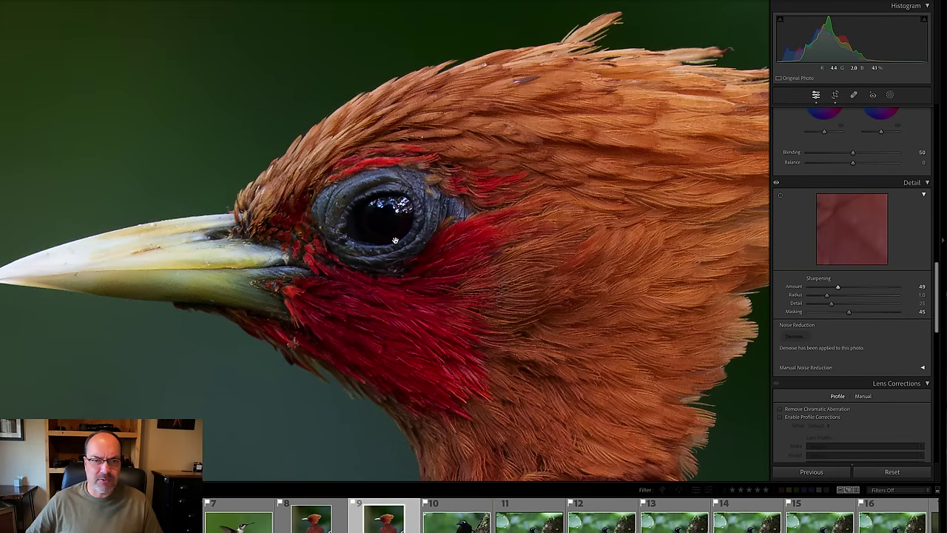
left_click(395, 240)
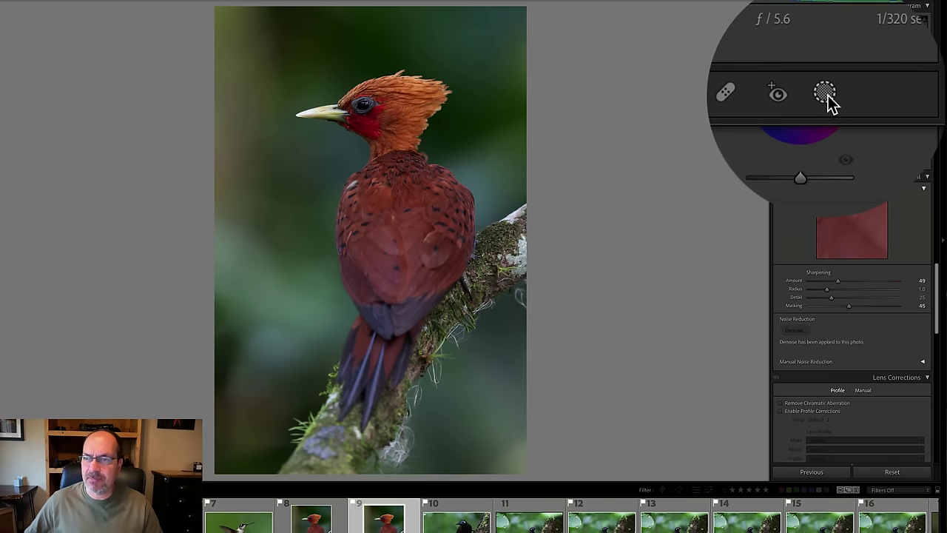
Add a Background mask to the denoised woodpecker photo and look through its adjustments.
left_click(891, 95)
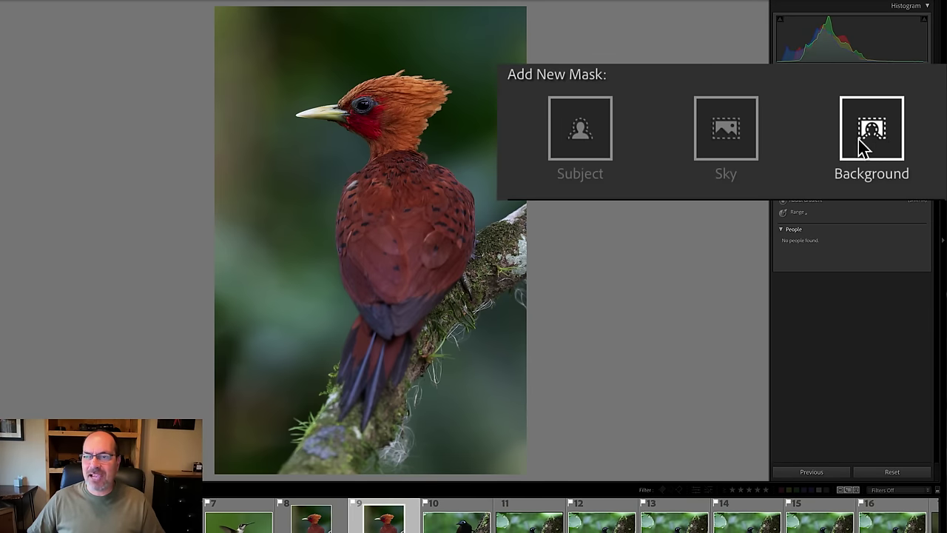
left_click(872, 133)
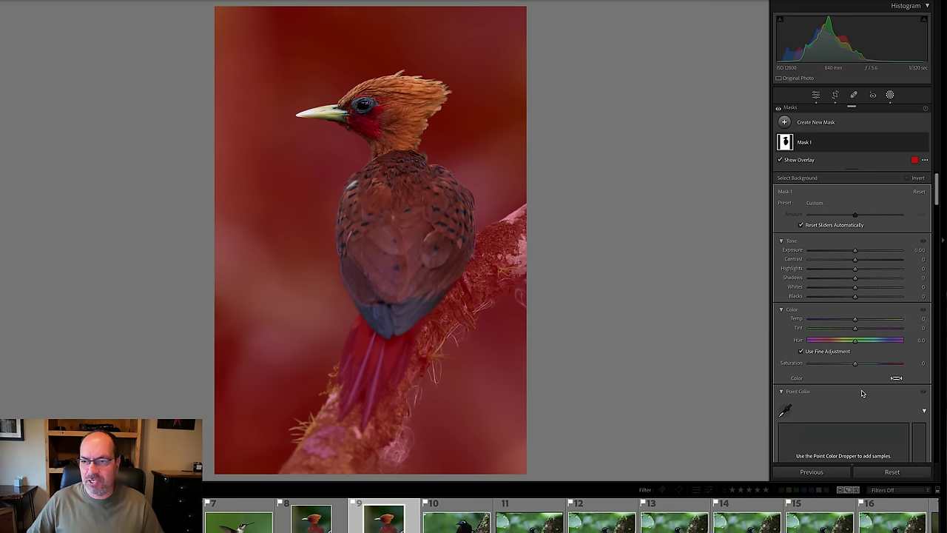
scroll(867, 295, "down", 5)
scroll(869, 295, "up", 5)
scroll(868, 294, "down", 2)
scroll(868, 295, "up", 2)
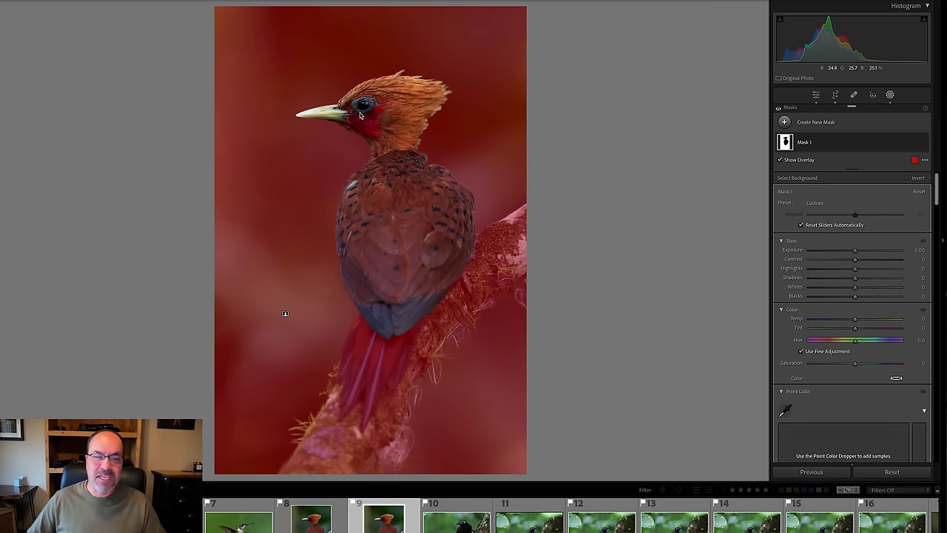
Zoom in on the masked background below the beak and set the mask's Noise to 100.
left_click(330, 150)
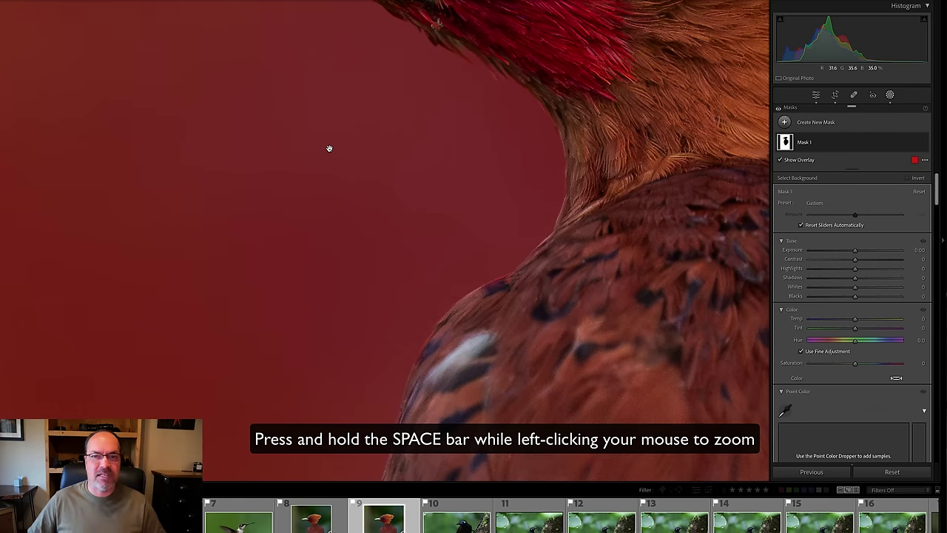
left_click_drag(301, 129, 316, 121)
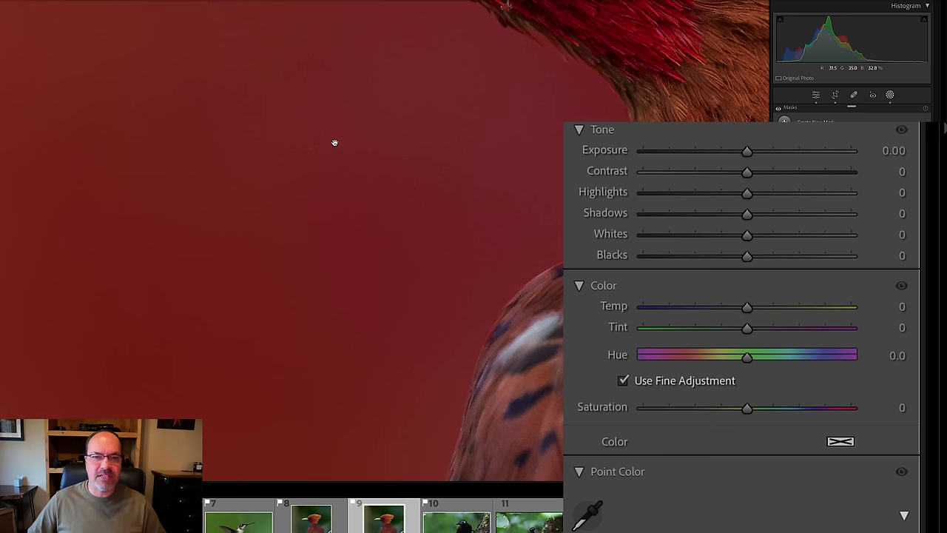
left_click_drag(292, 91, 334, 190)
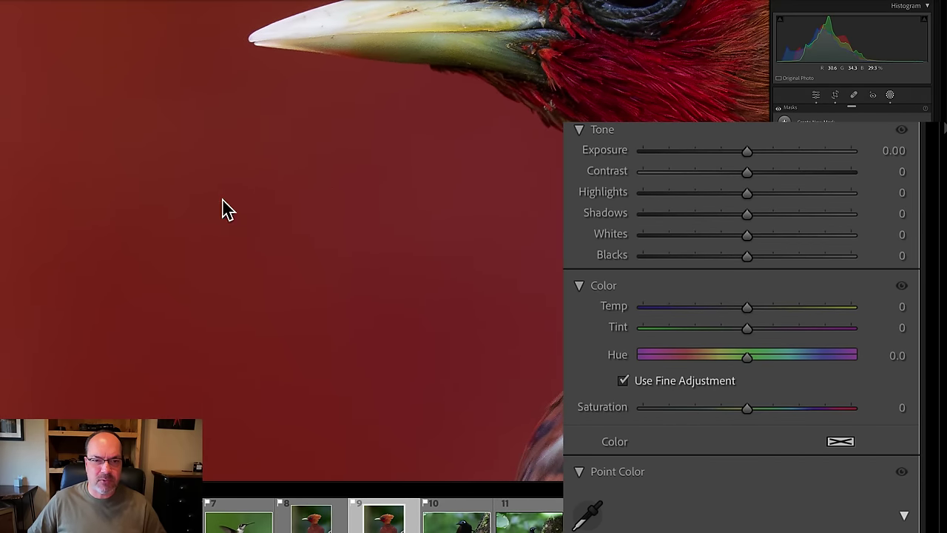
scroll(619, 150, "down", 6)
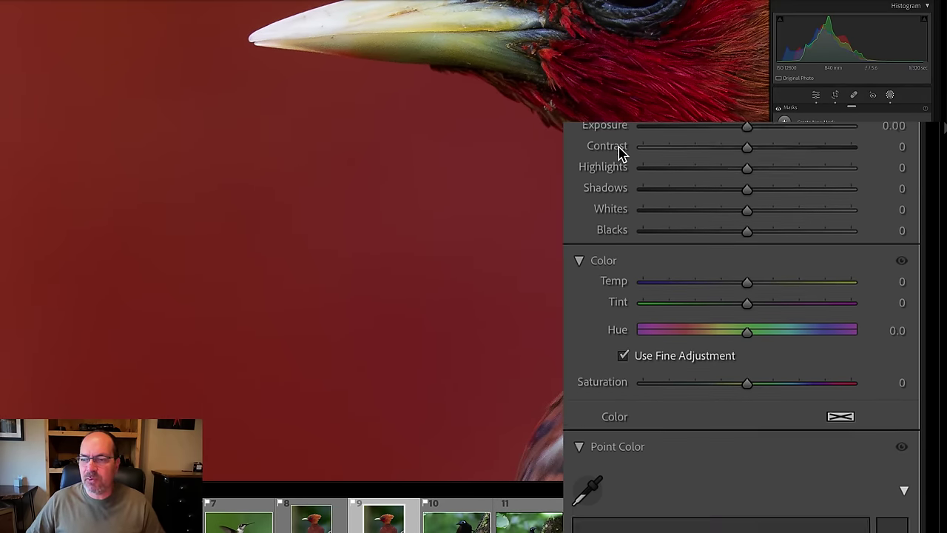
scroll(619, 150, "down", 2)
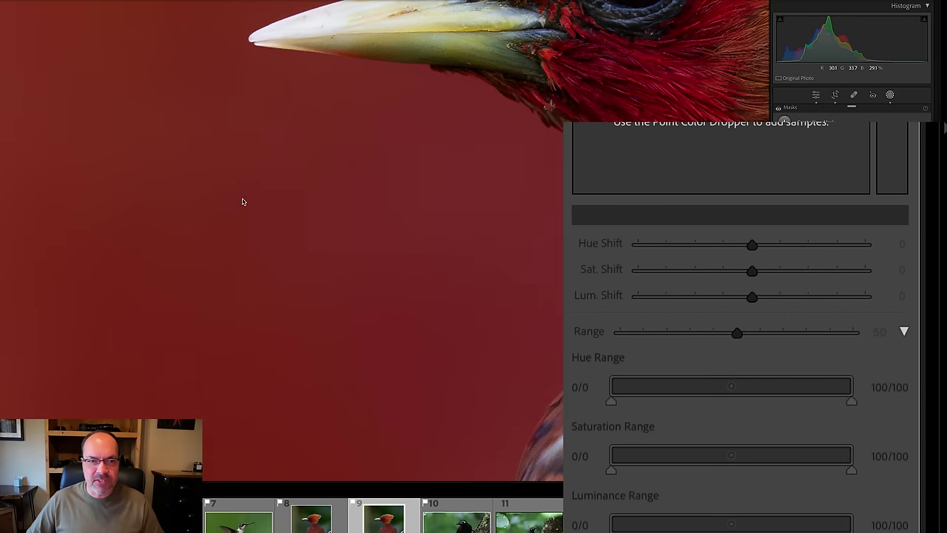
scroll(786, 448, "down", 8)
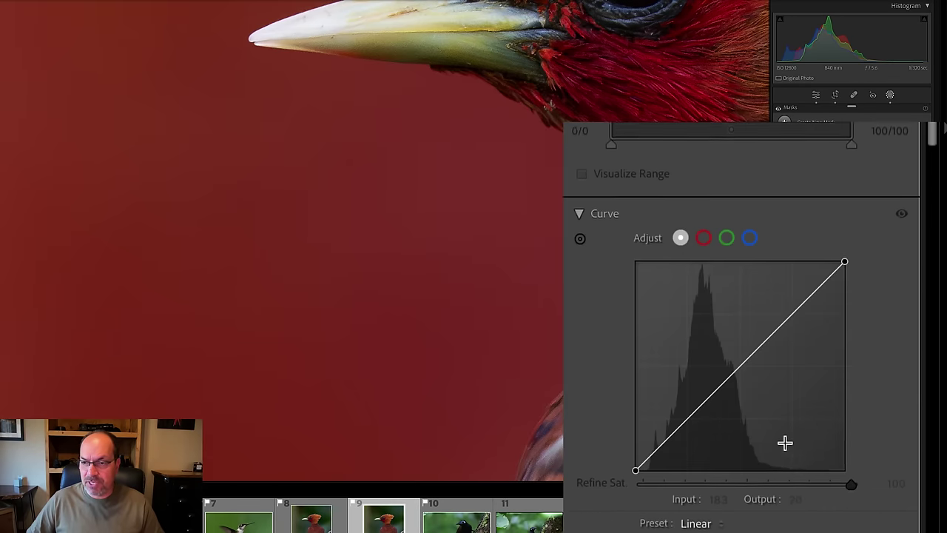
scroll(787, 449, "down", 2)
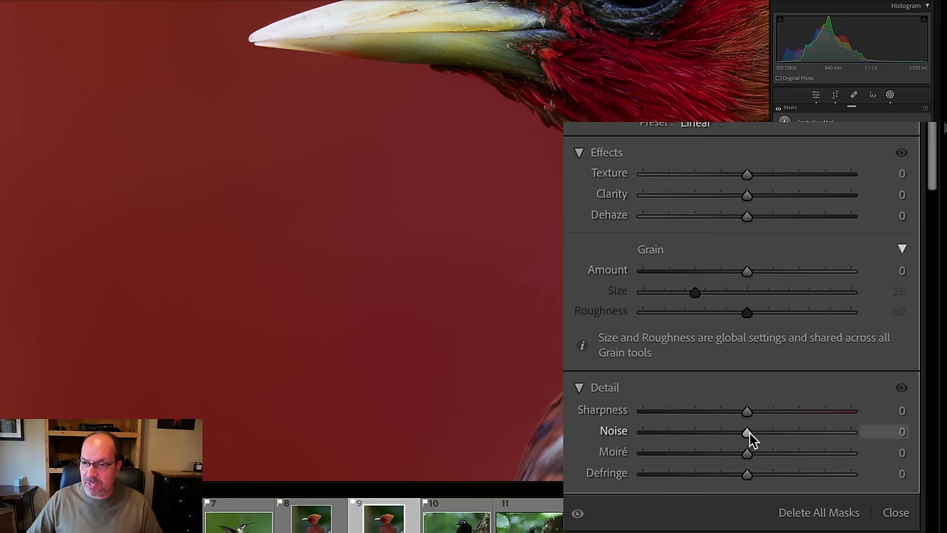
left_click_drag(749, 437, 937, 442)
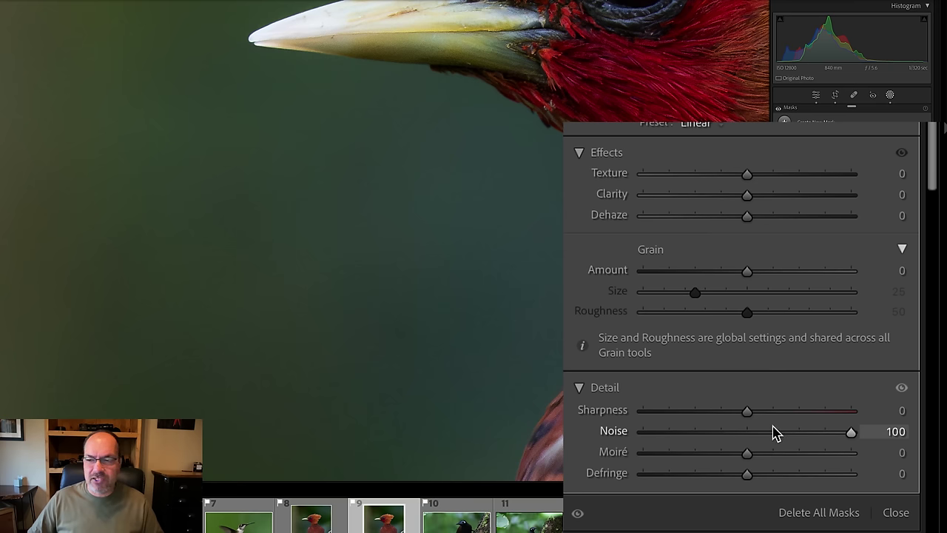
Inspect the background around the head and beak, and reset the background mask's Noise to 0.
left_click_drag(629, 103, 494, 315)
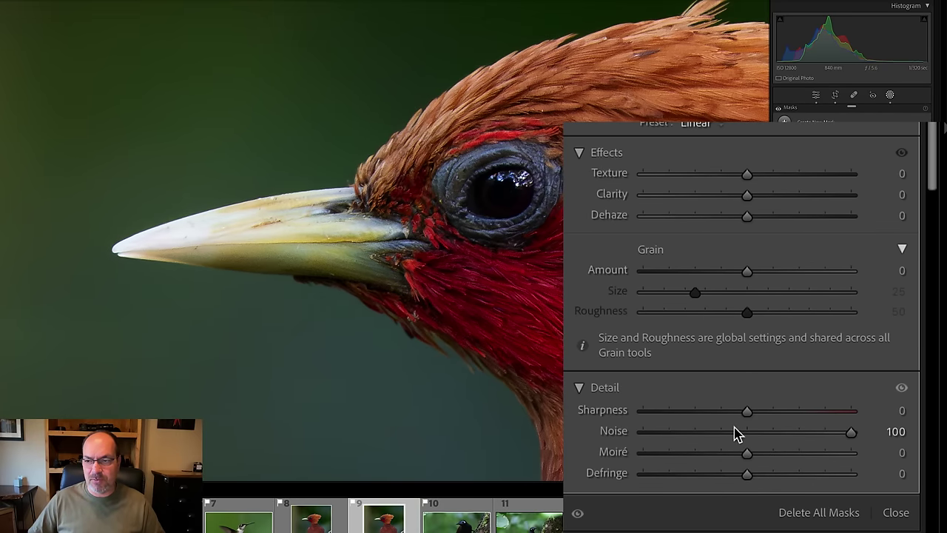
double_click(855, 438)
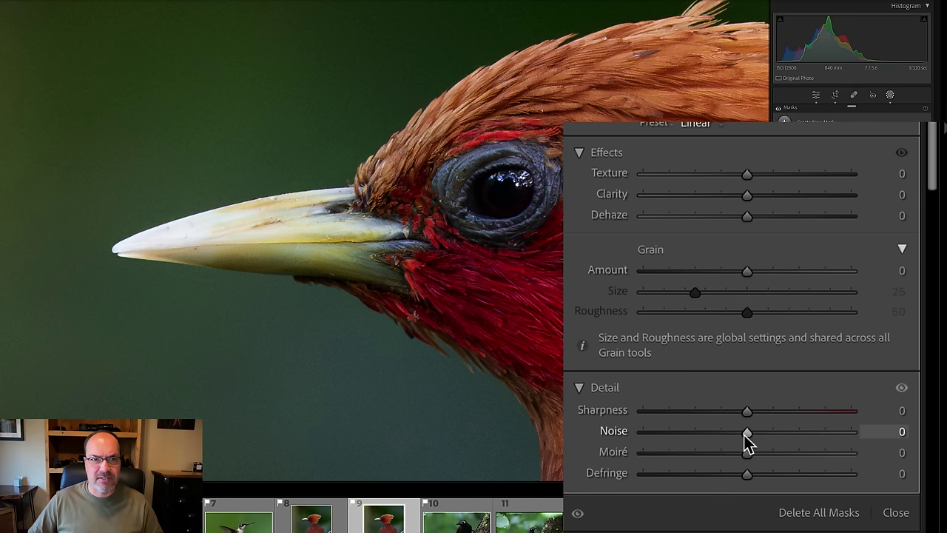
mouse_move(747, 442)
left_mouse_down()
mouse_move(903, 429)
mouse_move(774, 429)
mouse_move(765, 431)
mouse_move(904, 429)
mouse_move(749, 436)
left_mouse_up()
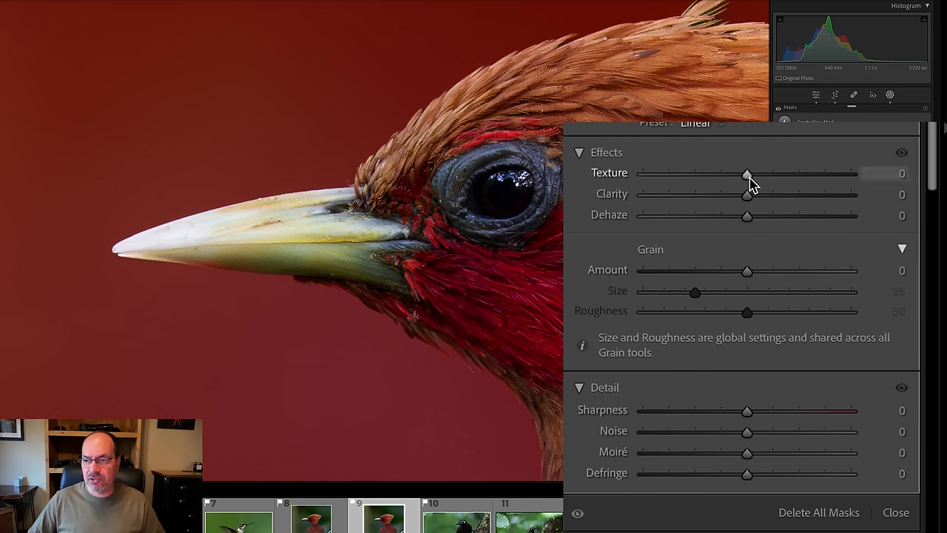
Set the background mask's Texture to -89, try adjusting its Clarity, and leave Clarity at 0.
left_click_drag(748, 178, 656, 182)
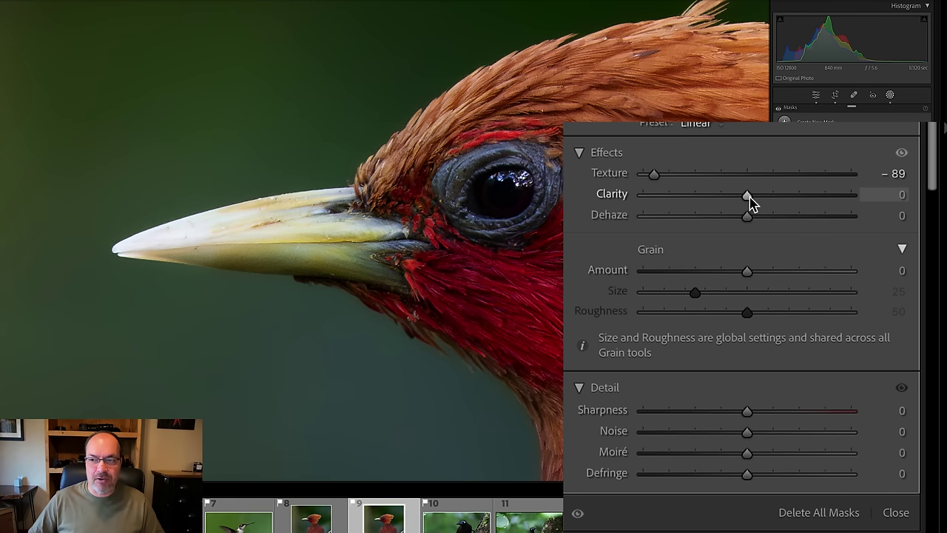
mouse_move(747, 197)
left_mouse_down()
mouse_move(639, 193)
mouse_move(780, 197)
mouse_move(645, 199)
mouse_move(762, 205)
mouse_move(613, 204)
mouse_move(742, 198)
left_mouse_up()
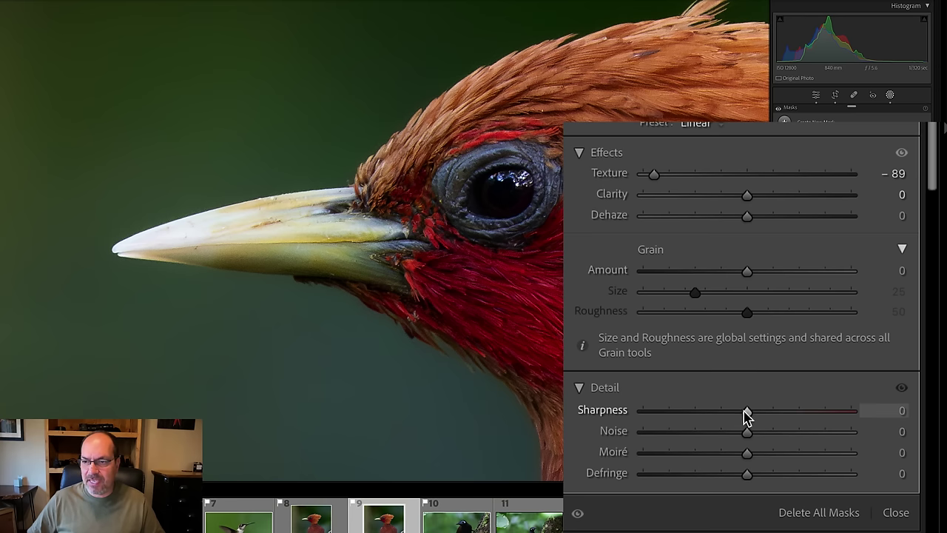
Set the background mask's Sharpness to -62 and its Noise to 37.
left_click_drag(746, 413, 682, 417)
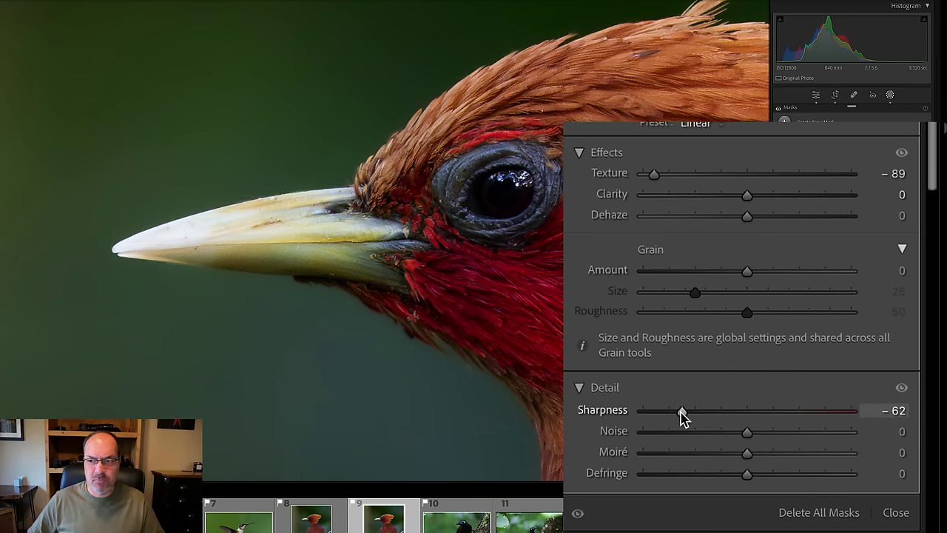
left_click_drag(749, 437, 787, 438)
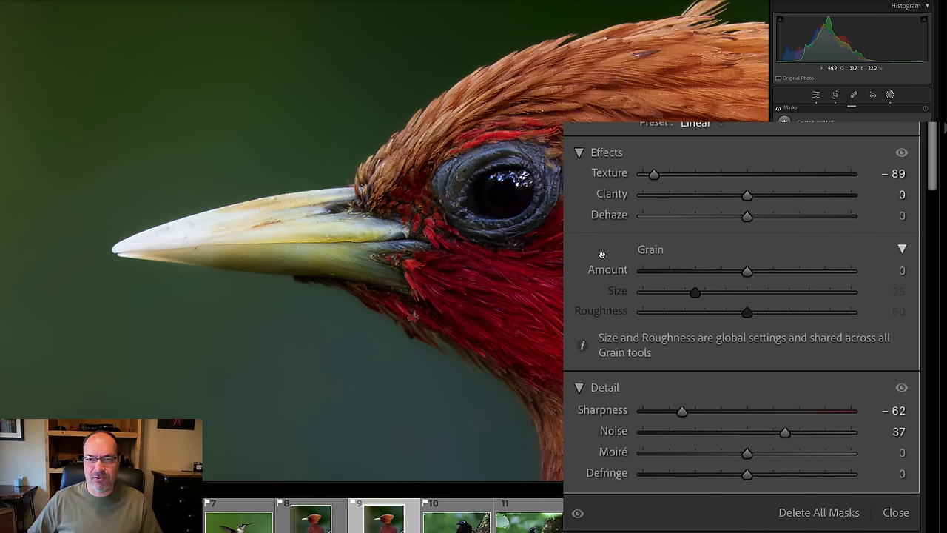
Examine the whole woodpecker photo, comparing the background and head up close with the lower back, tail and shoulder feathers.
key("z")
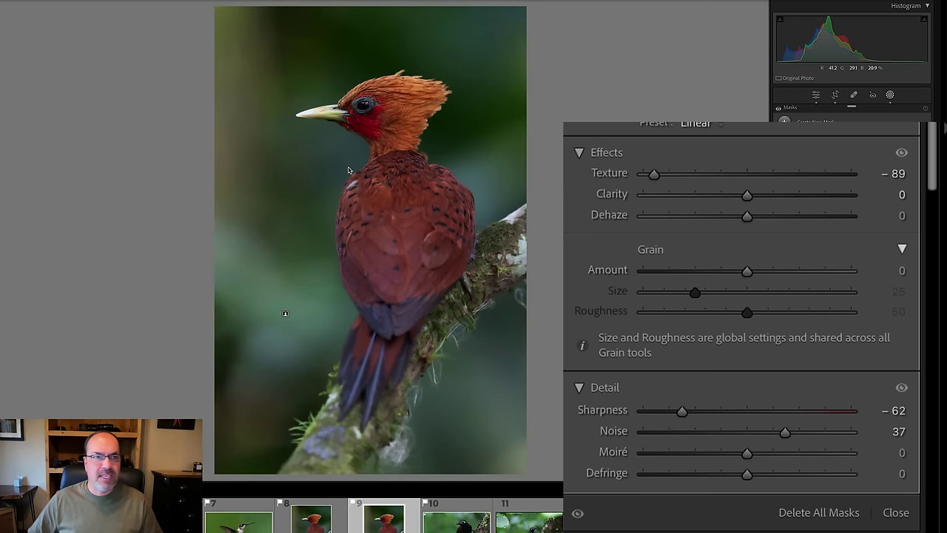
key("z")
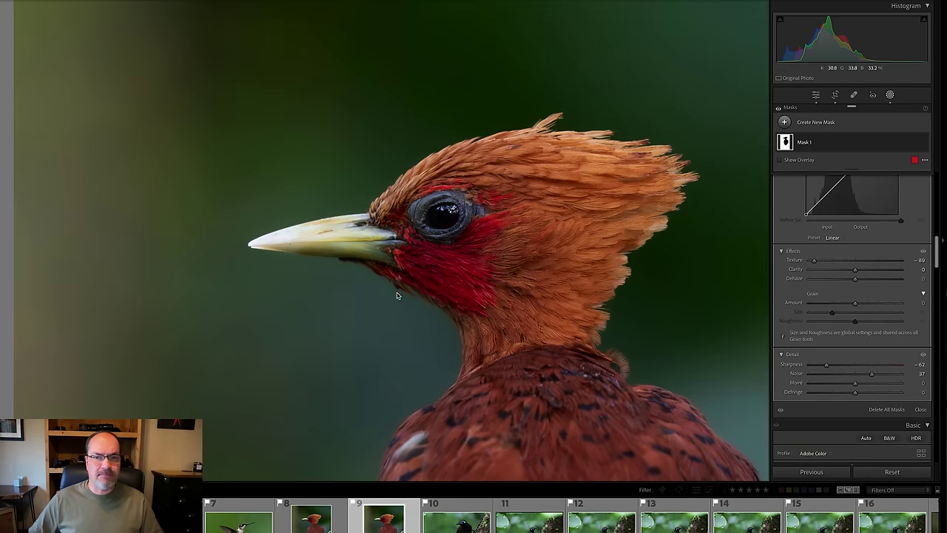
left_click_drag(435, 264, 489, 161)
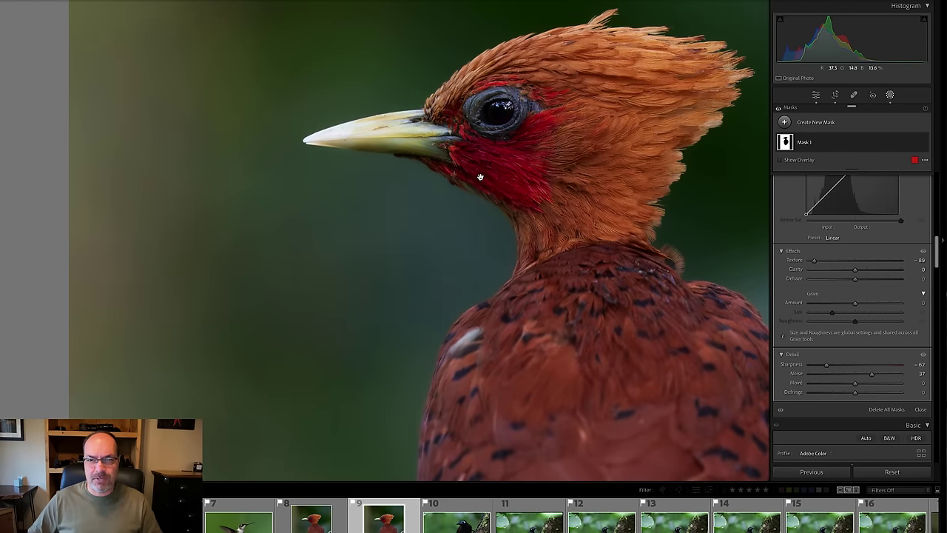
key("ctrl+equal")
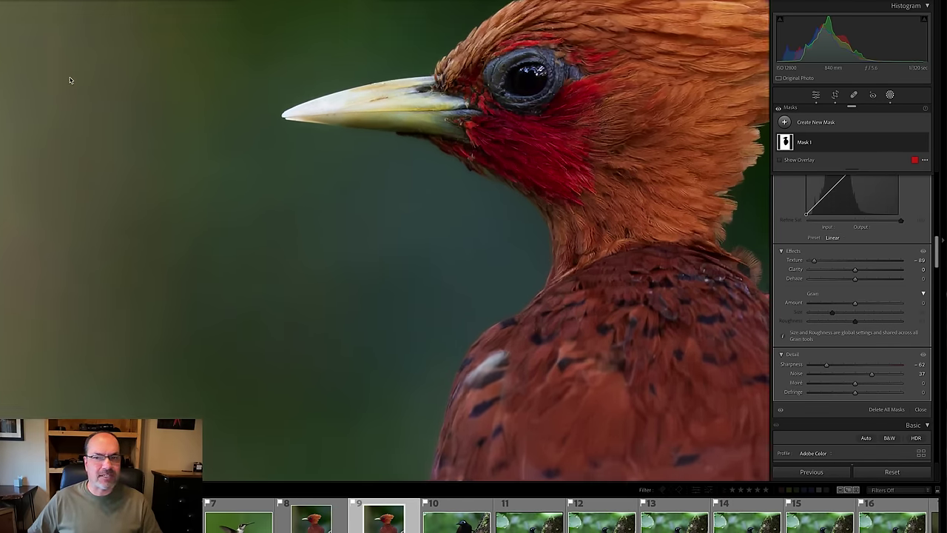
left_click_drag(509, 296, 365, 235)
key("ctrl+equal")
scroll(314, 192, "down", 10)
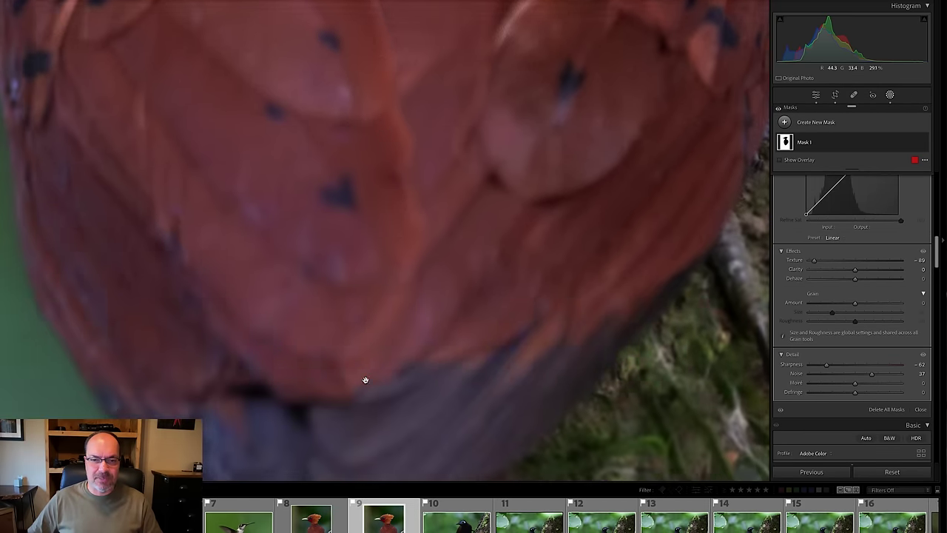
scroll(437, 196, "up", 5)
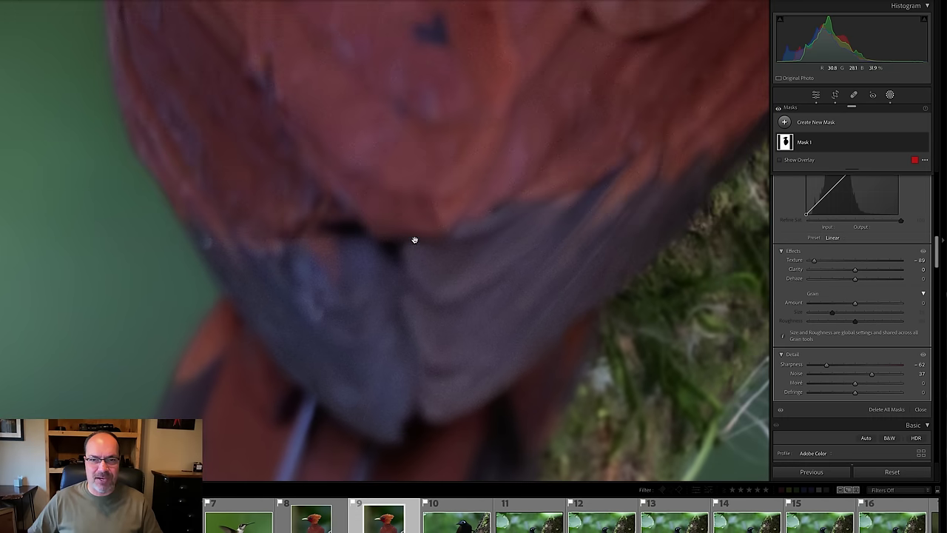
scroll(395, 200, "up", 10)
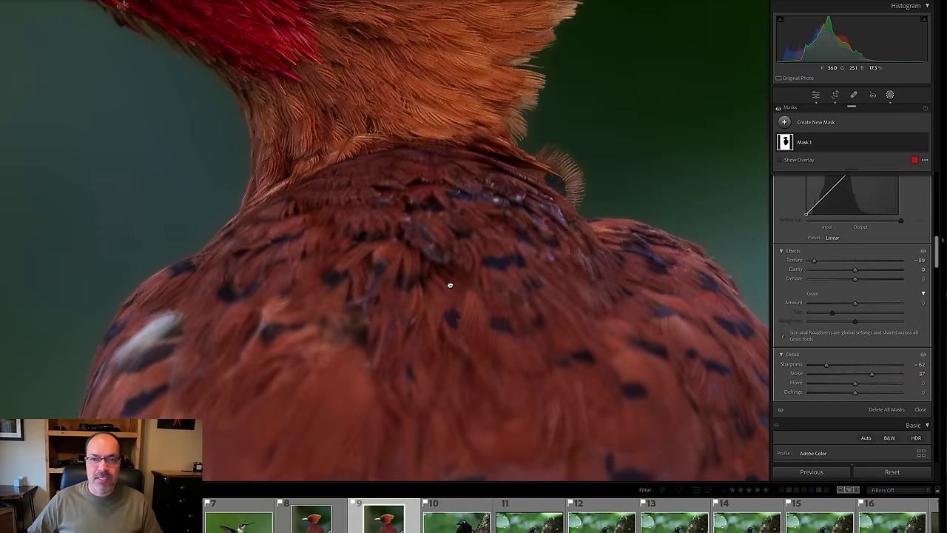
left_click(447, 282)
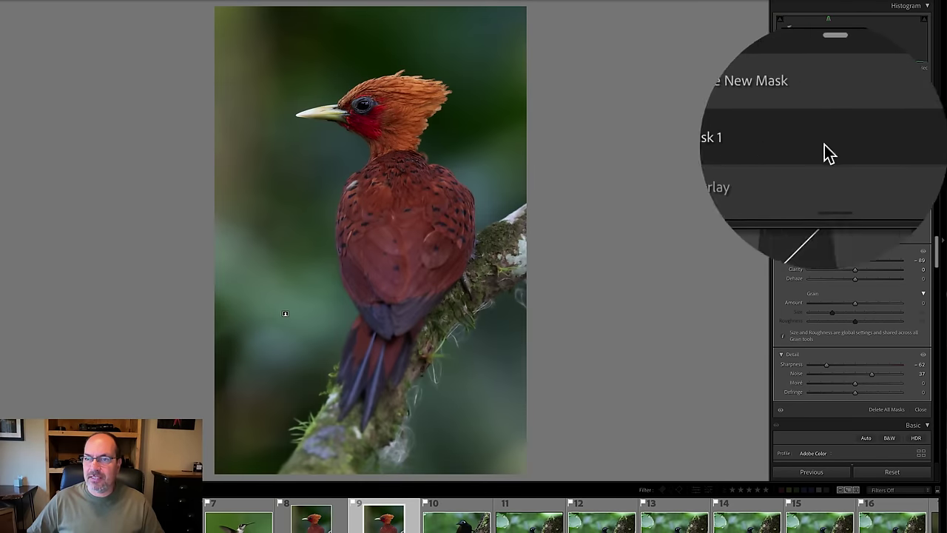
Show the mask overlay and add a brush to the background mask, painting over the woodpecker's soft lower back.
left_click(781, 161)
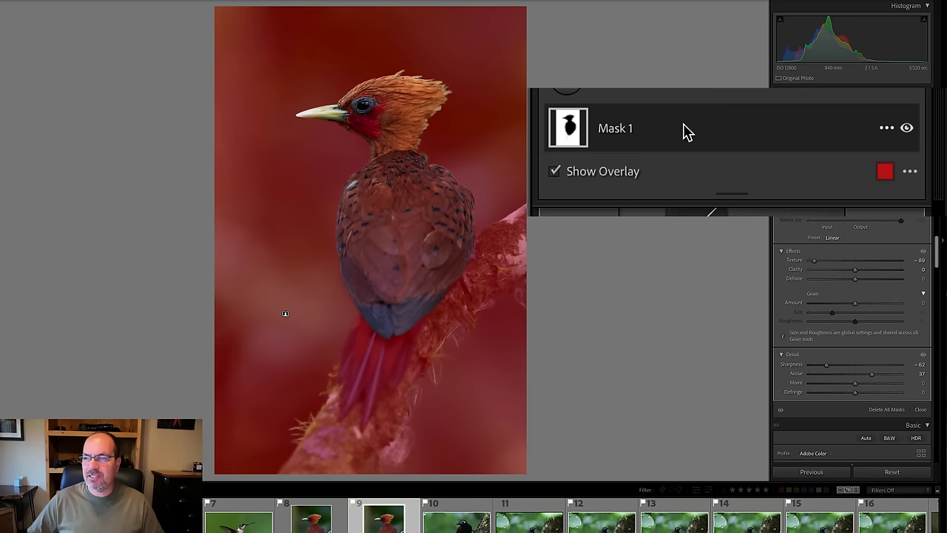
left_click(723, 137)
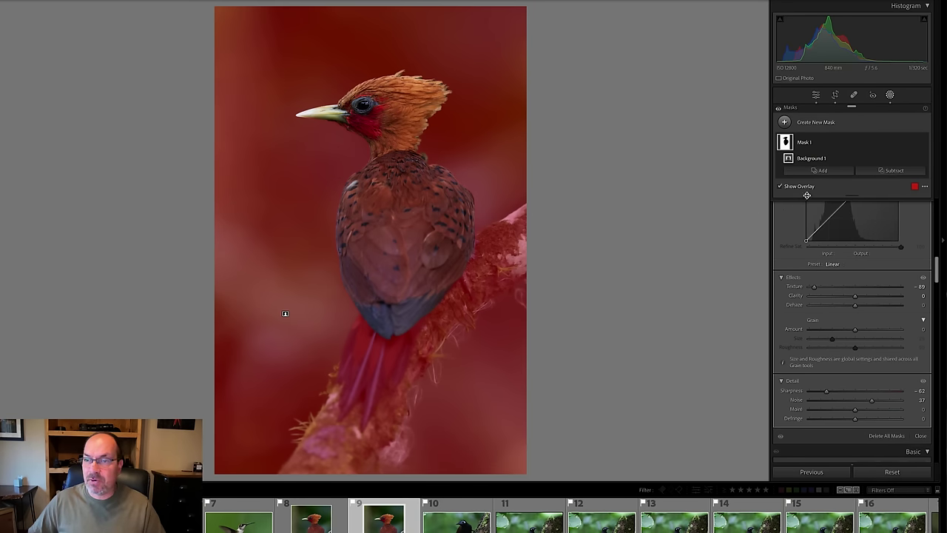
left_click(820, 172)
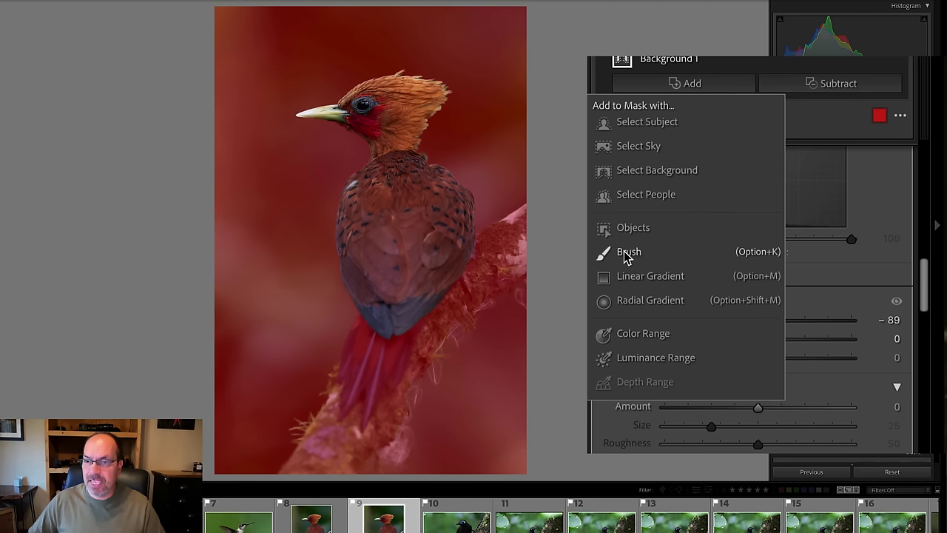
left_click(629, 252)
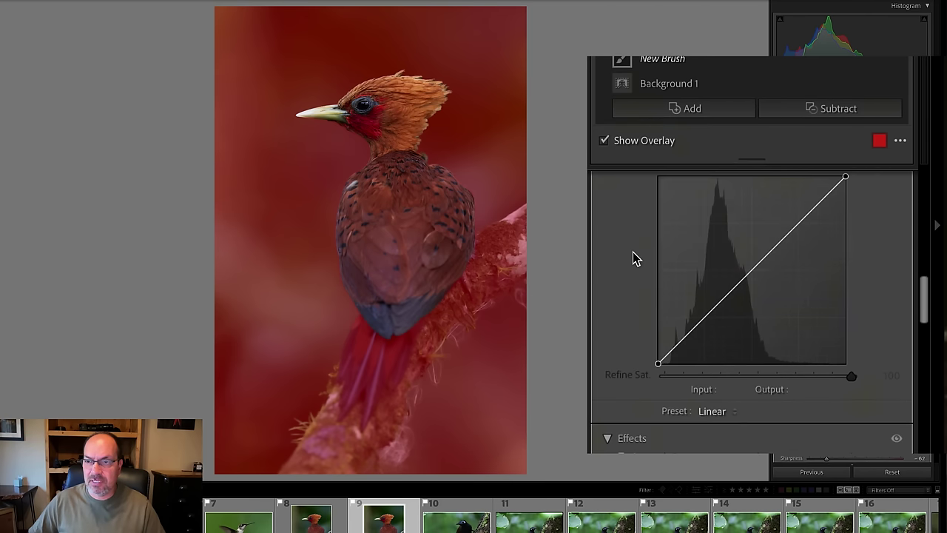
mouse_move(392, 237)
left_mouse_down()
mouse_move(397, 306)
mouse_move(388, 309)
mouse_move(424, 308)
mouse_move(393, 300)
mouse_move(436, 296)
left_mouse_up()
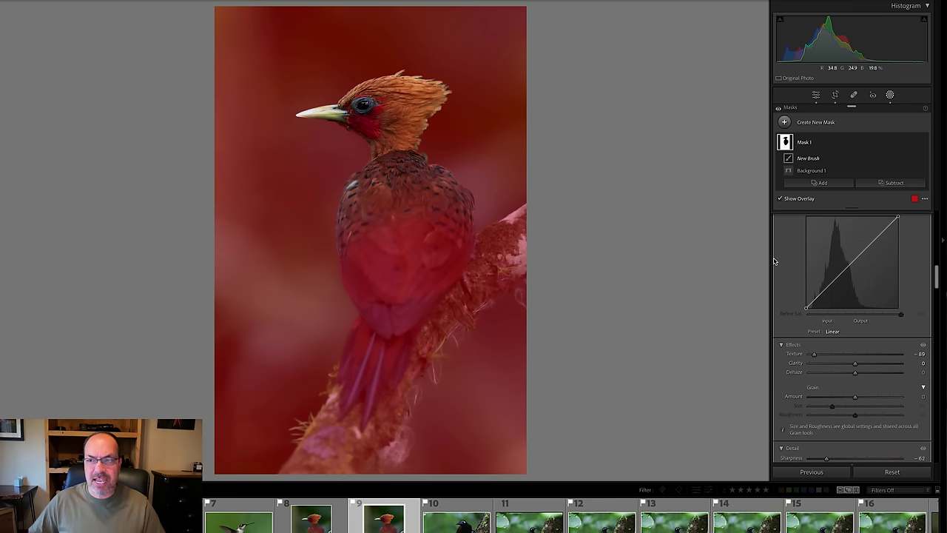